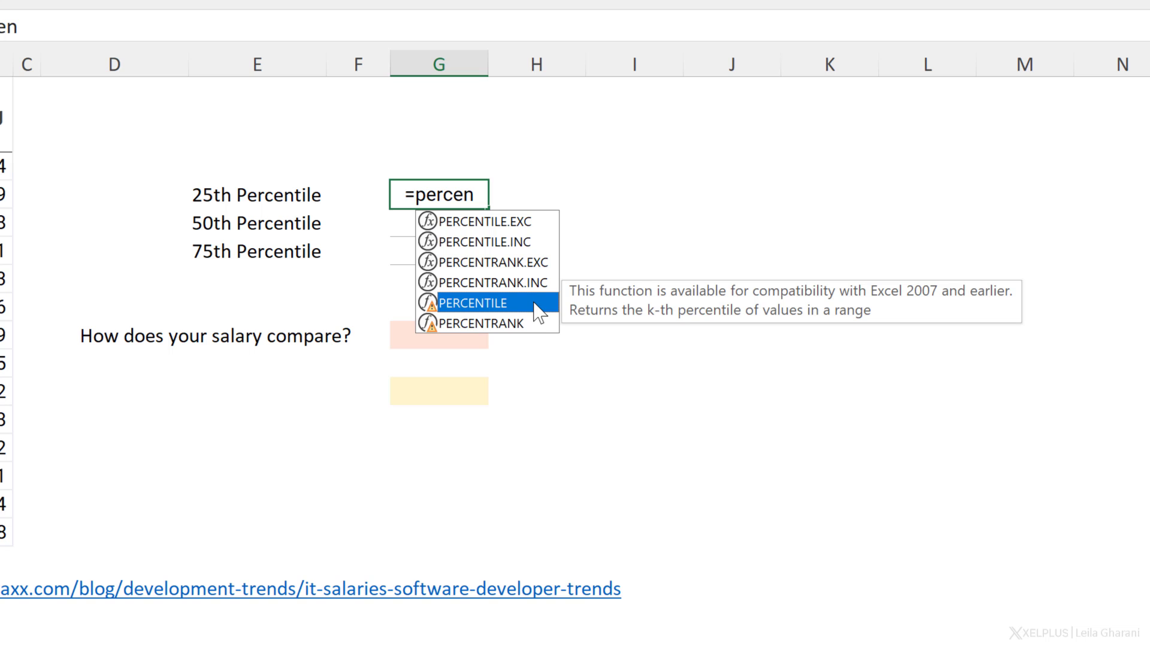
Enter =PERCENTILE.INC($B$2:$B$15,0.25) in G3, giving the 25th percentile salary of $48,504.
{"action": "left_click", "coordinate": [497, 245]}
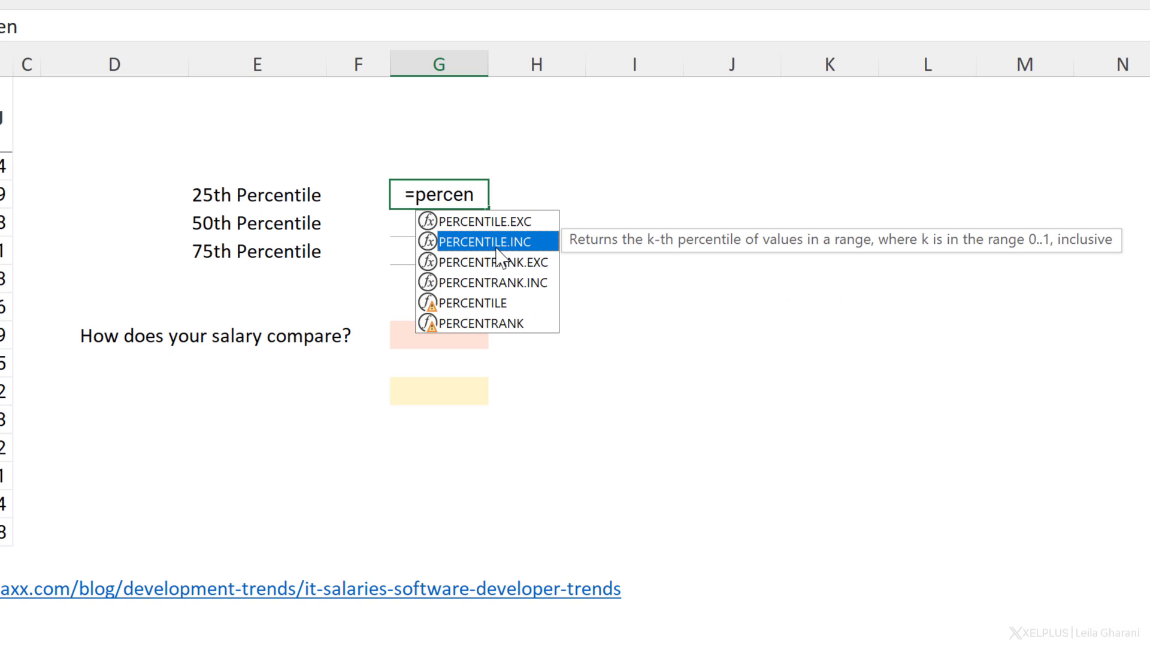
{"action": "left_click", "coordinate": [486, 227]}
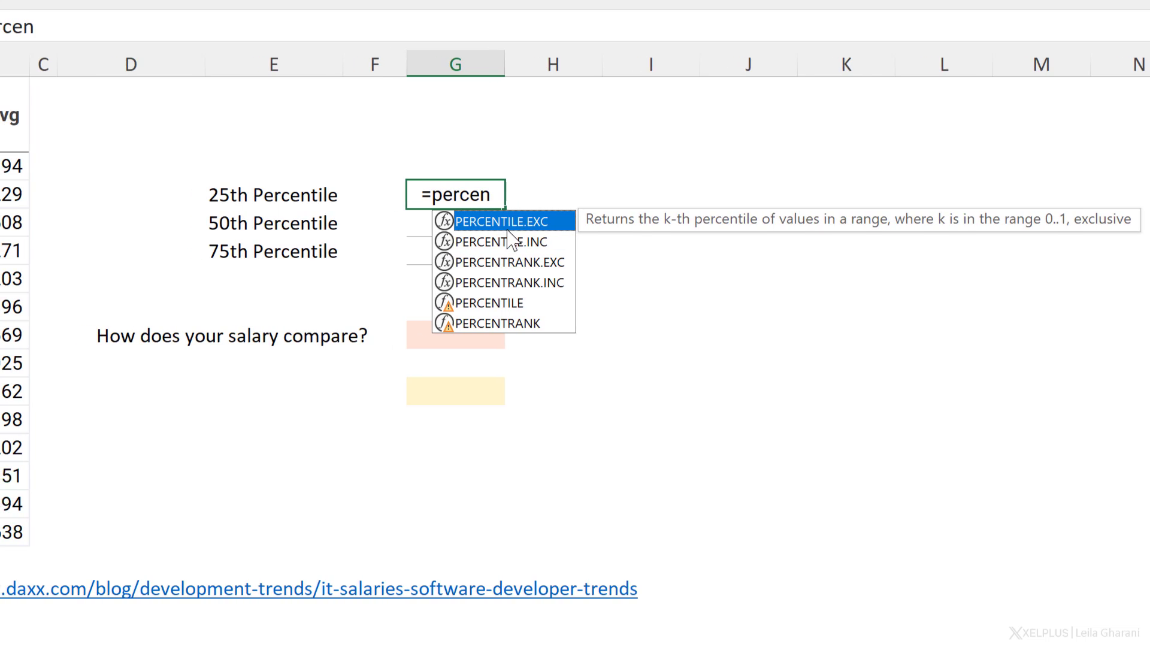
{"action": "left_click", "coordinate": [499, 243]}
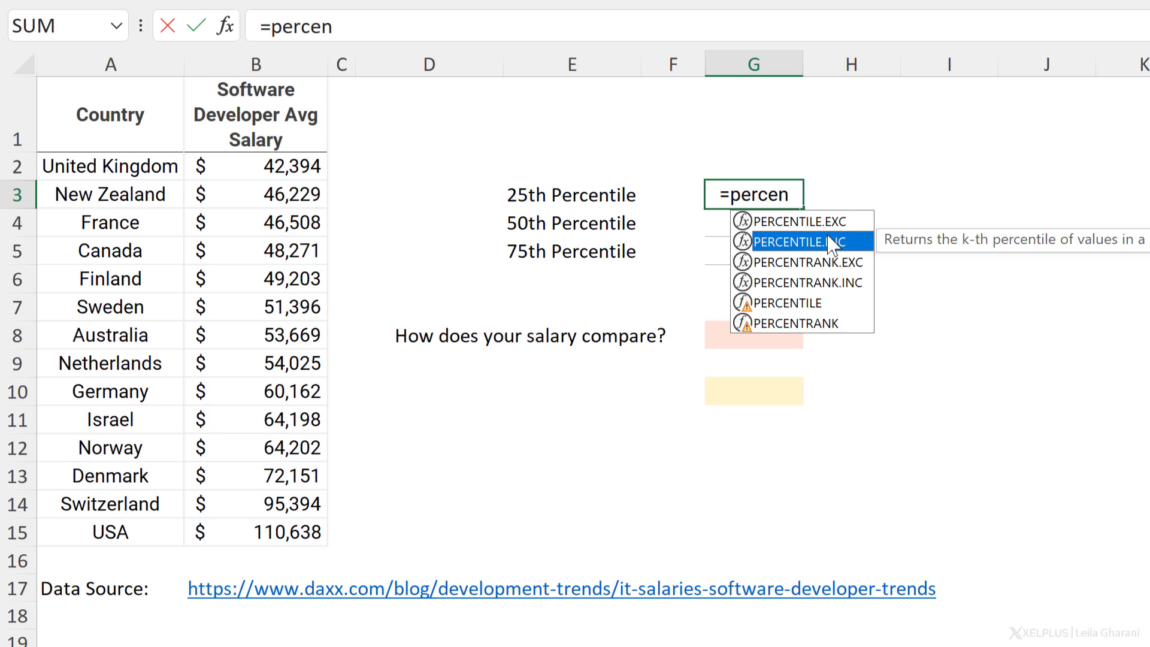
{"action": "double_click", "coordinate": [833, 246]}
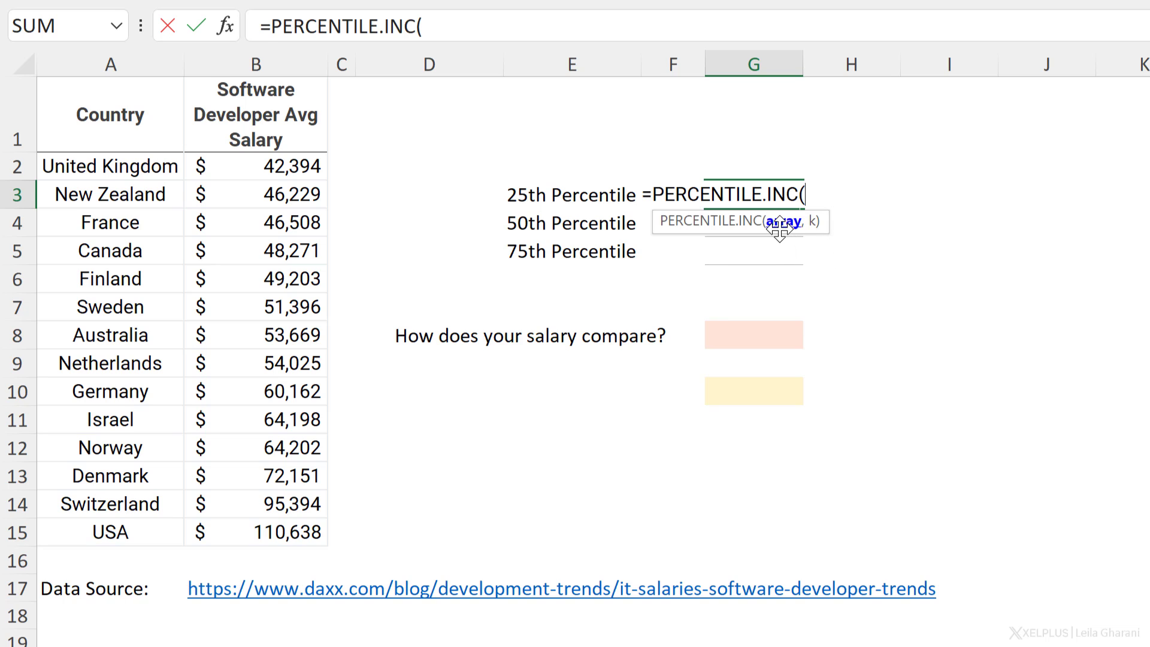
{"action": "left_click_drag", "start_coordinate": [284, 172], "coordinate": [279, 537]}
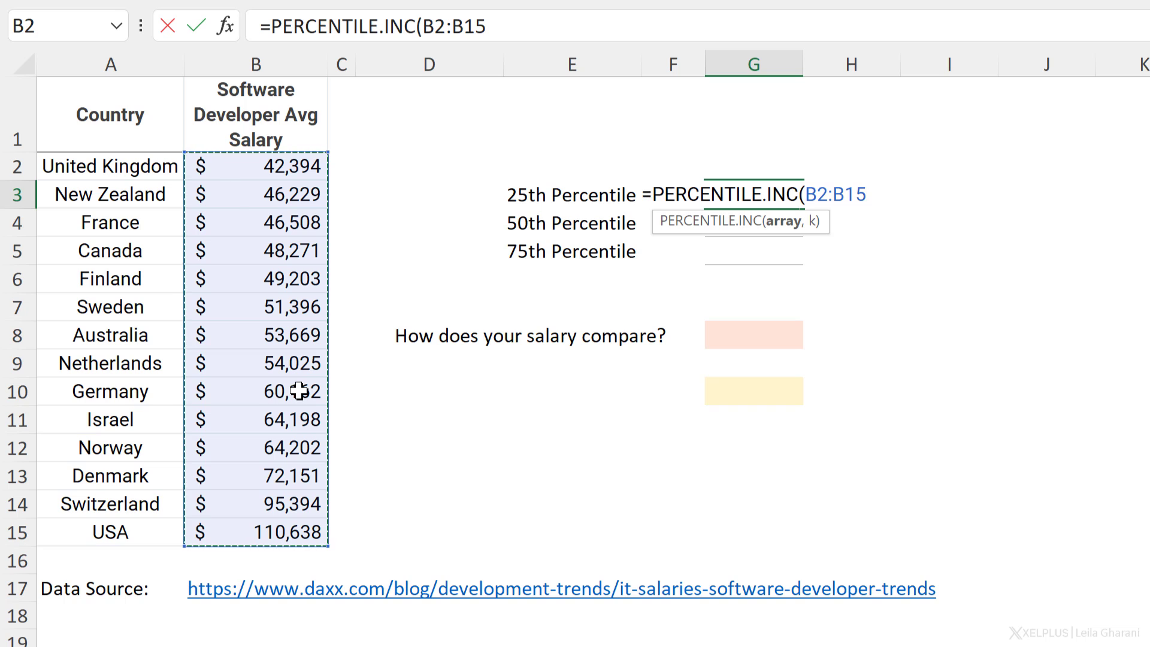
{"action": "key", "text": "F4"}
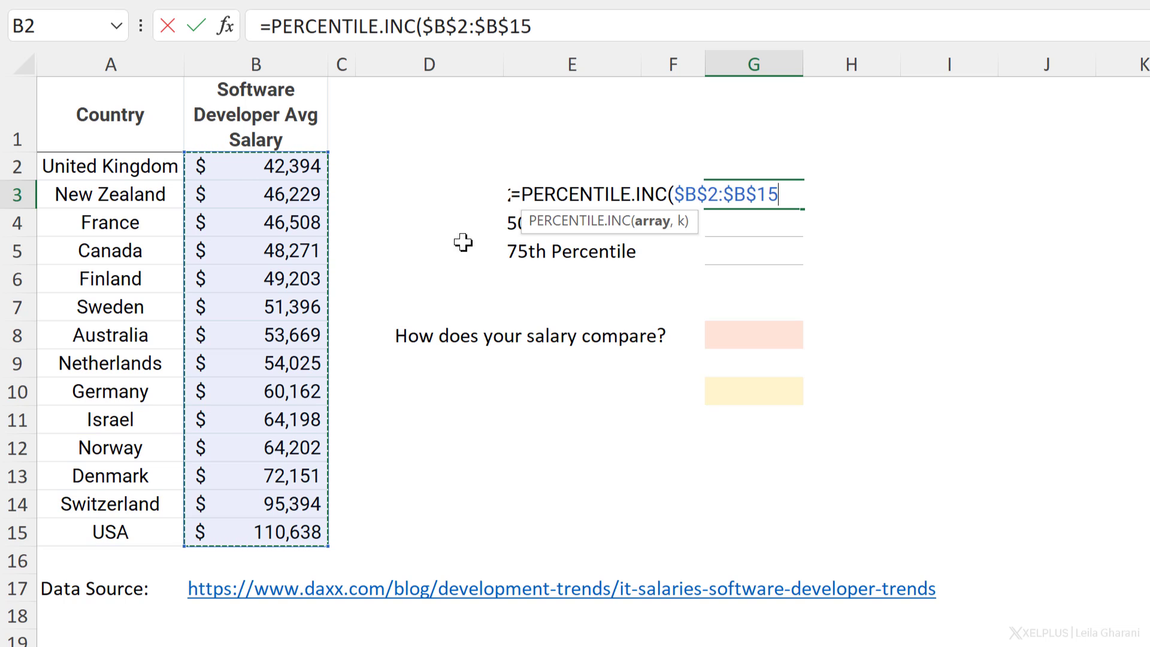
{"action": "left_click", "coordinate": [543, 28]}
{"action": "type", "text": ","}
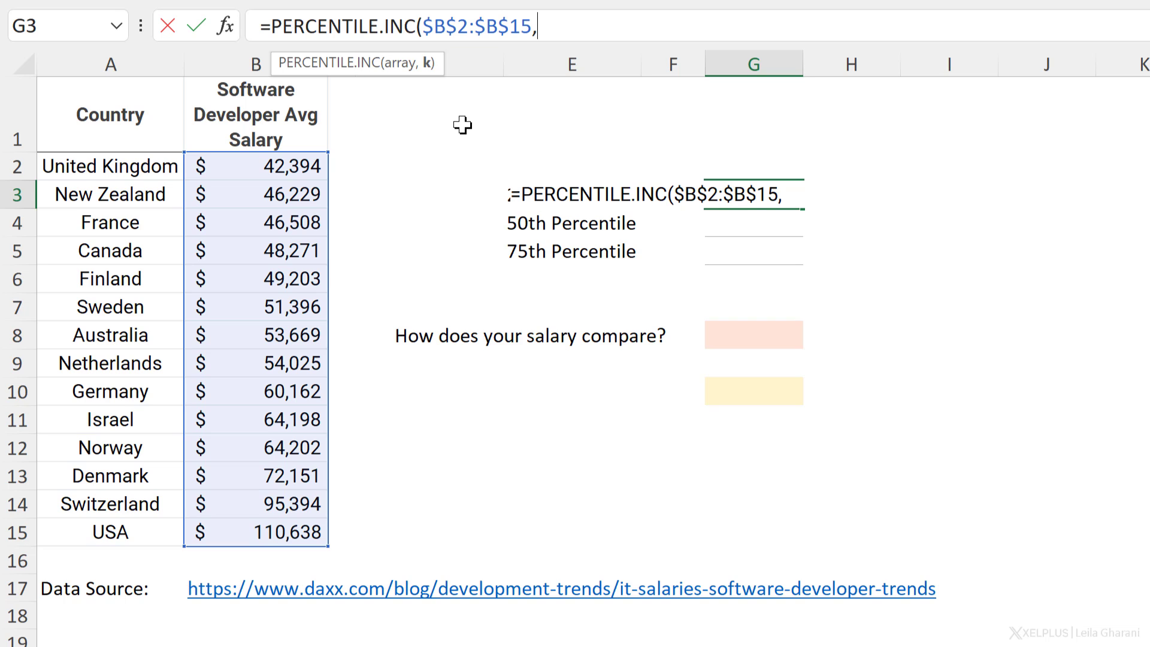
{"action": "type", "text": "0.25"}
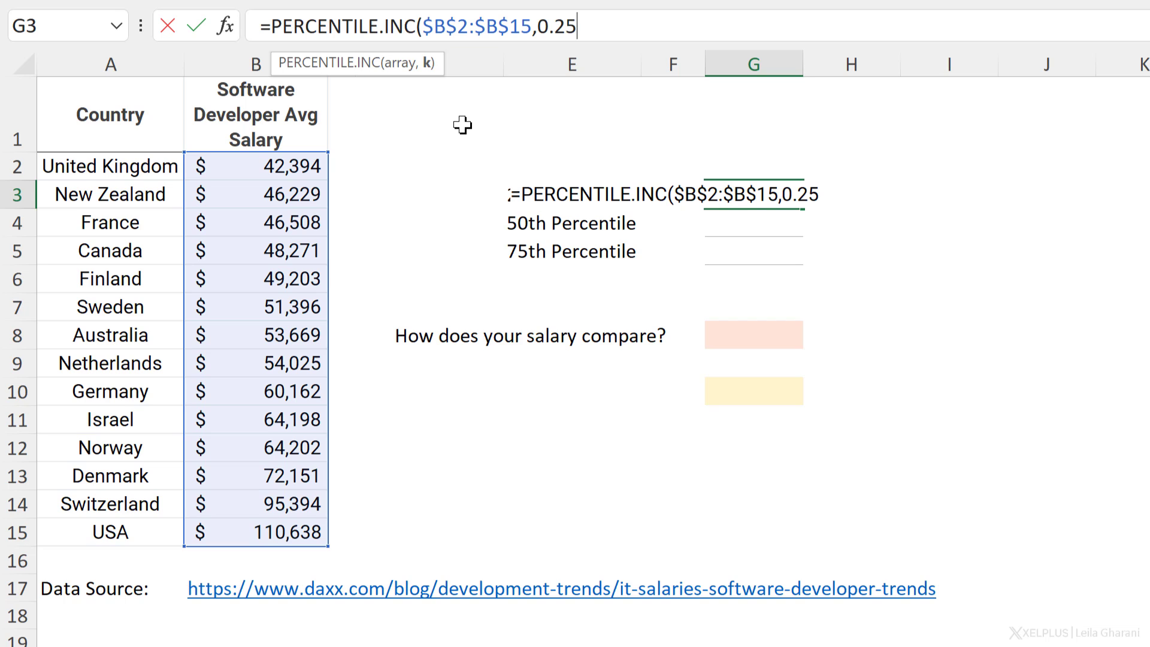
{"action": "type", "text": ")"}
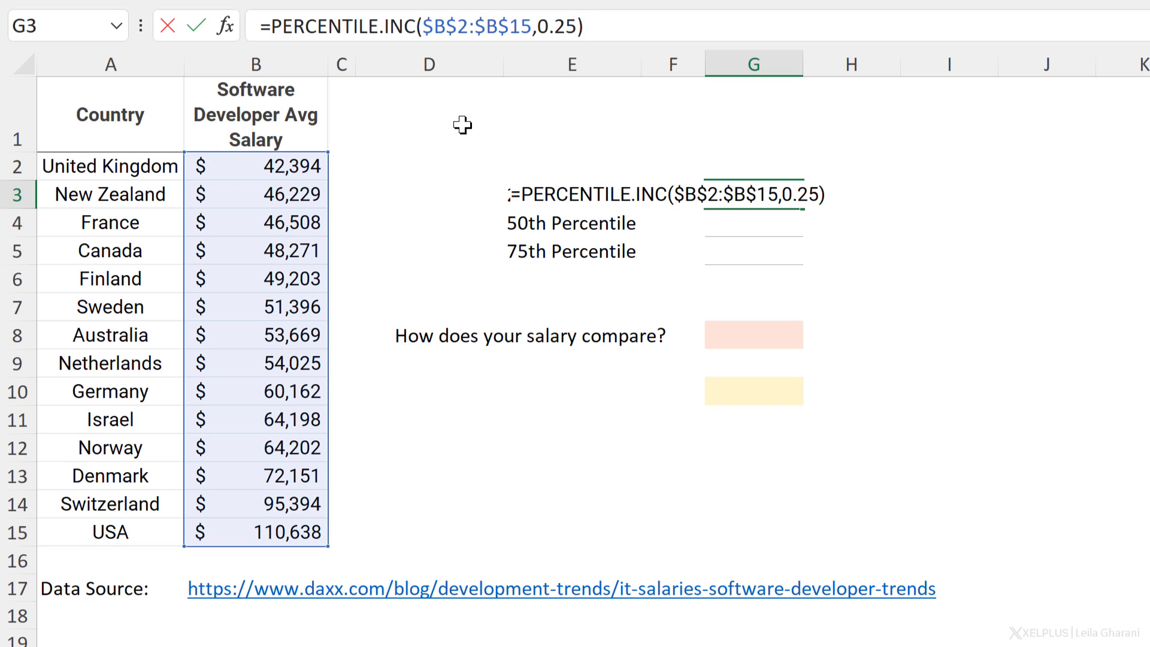
{"action": "key", "text": "Return"}
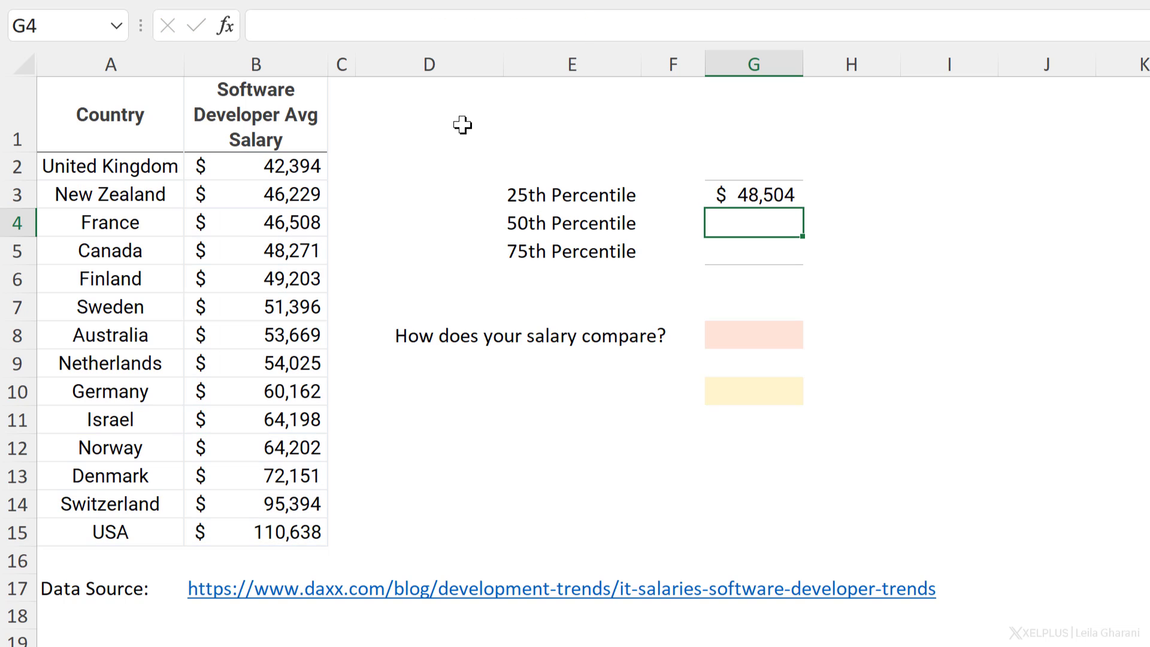
Enter the percentile fractions 0.25, 0.5 and 0.75 in F3:F5.
{"action": "left_click", "coordinate": [735, 187]}
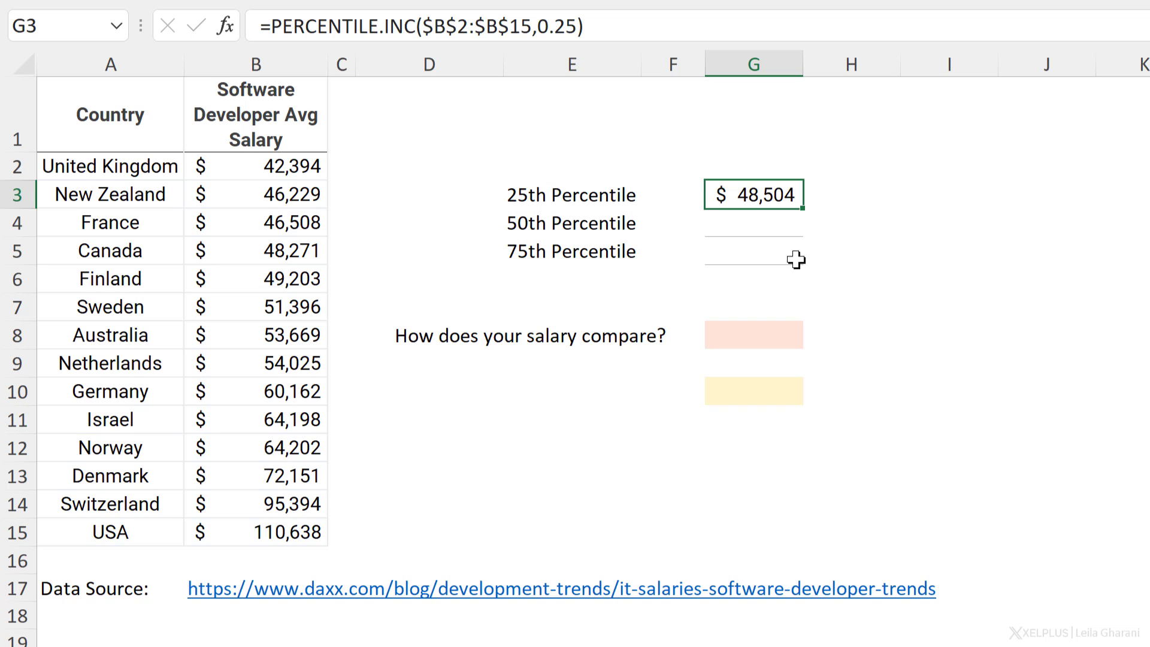
{"action": "left_click", "coordinate": [663, 193]}
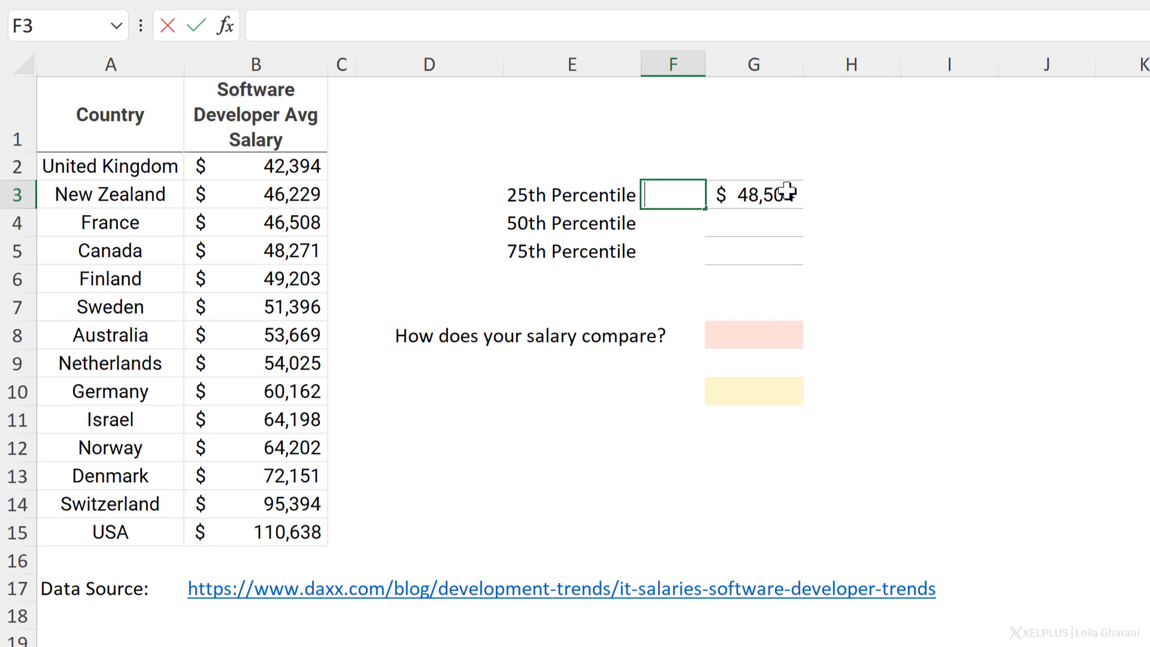
{"action": "type", "text": "0.25"}
{"action": "key", "text": "Return"}
{"action": "type", "text": "0.5"}
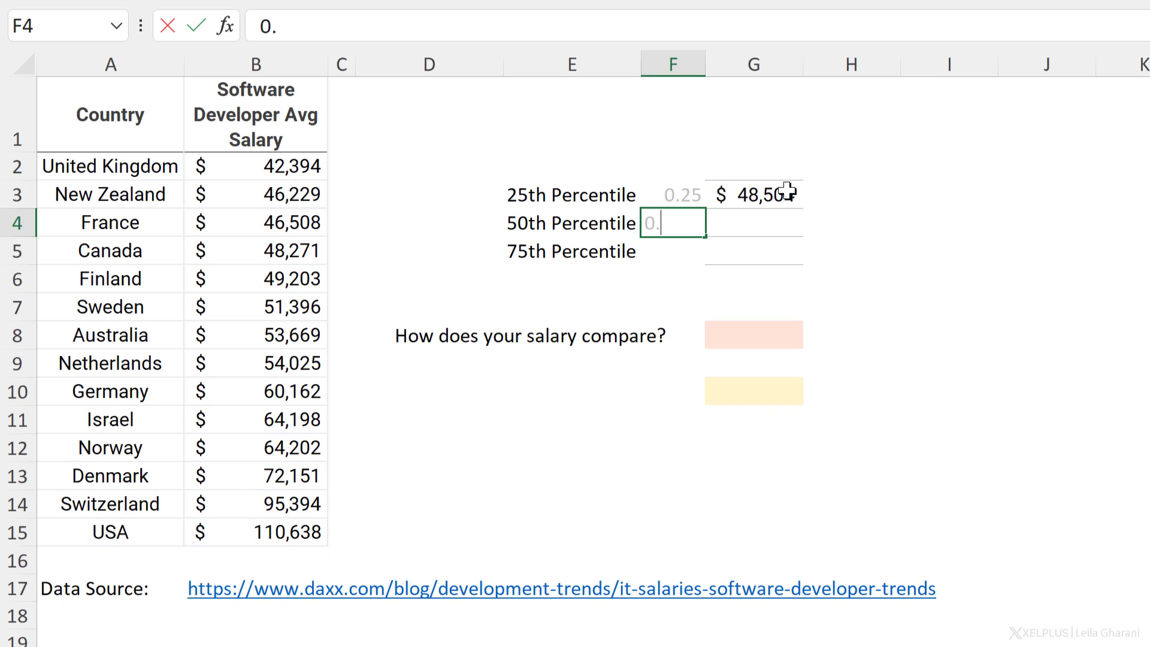
{"action": "key", "text": "Return"}
{"action": "type", "text": "0.75"}
Replace 0.25 in G3's formula with F3 and fill it down to G5.
{"action": "left_click", "coordinate": [787, 192]}
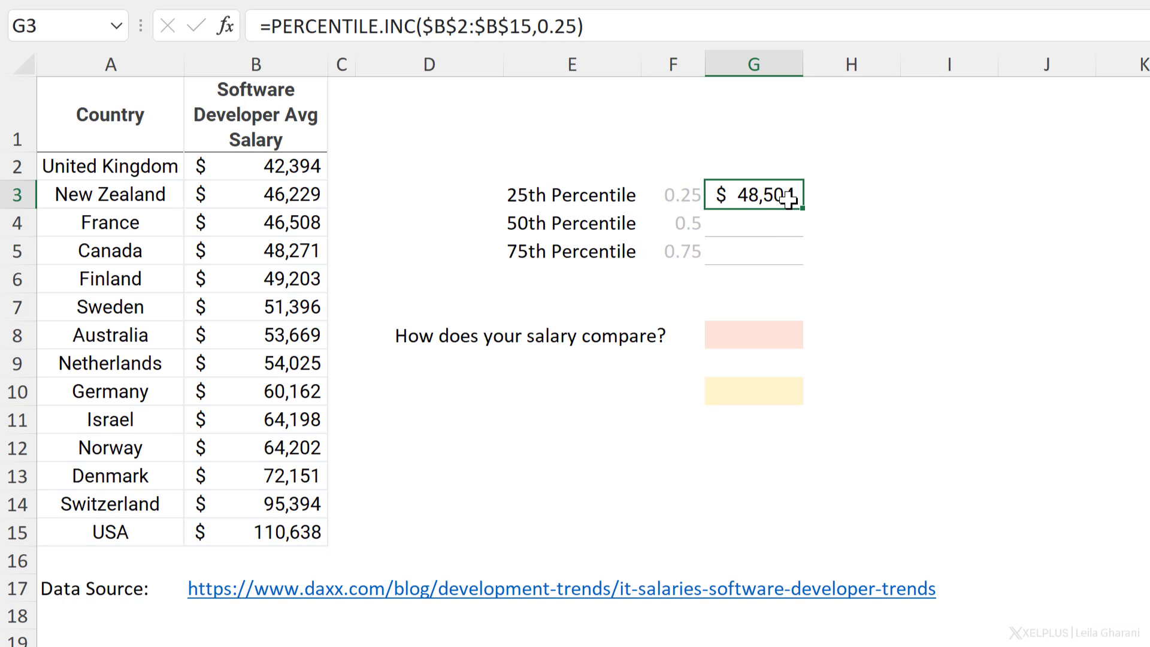
{"action": "left_click_drag", "start_coordinate": [566, 25], "coordinate": [539, 26]}
{"action": "key", "text": "BackSpace"}
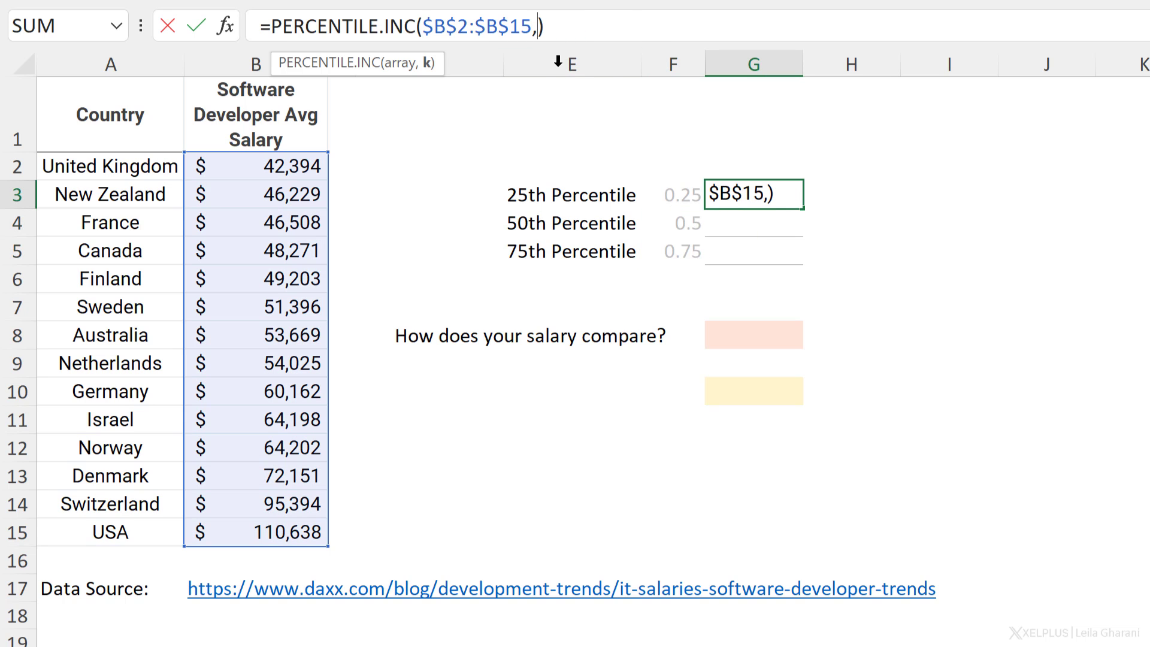
{"action": "left_click", "coordinate": [679, 199]}
{"action": "key", "text": "Return"}
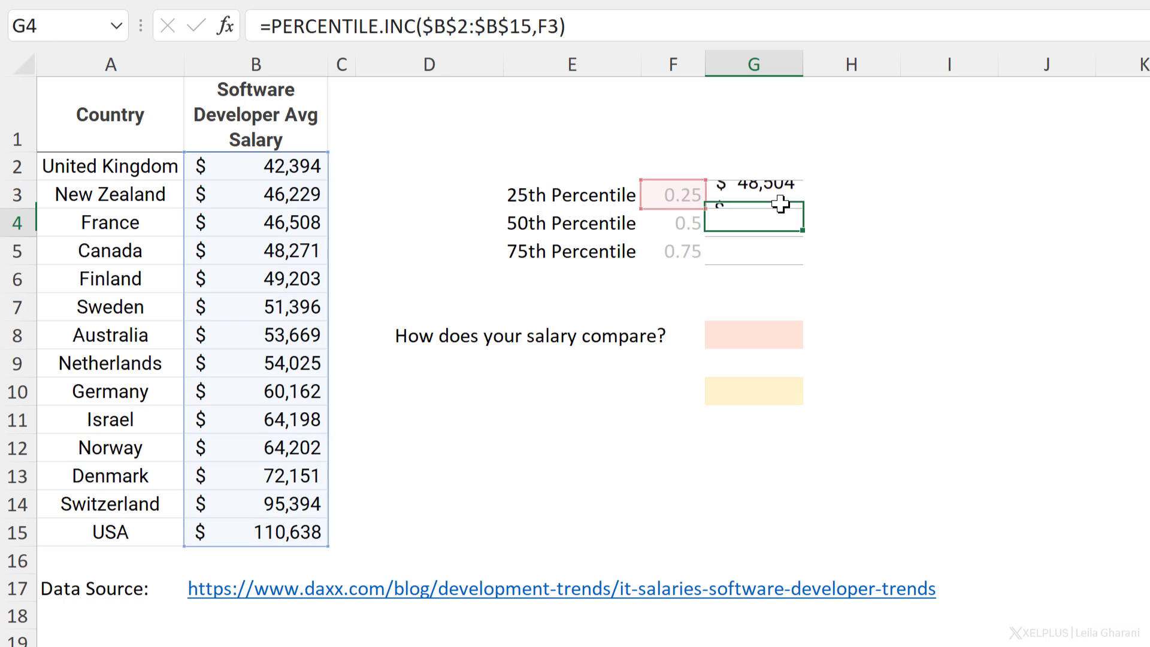
{"action": "left_click", "coordinate": [773, 194]}
{"action": "left_click_drag", "start_coordinate": [803, 208], "coordinate": [800, 260]}
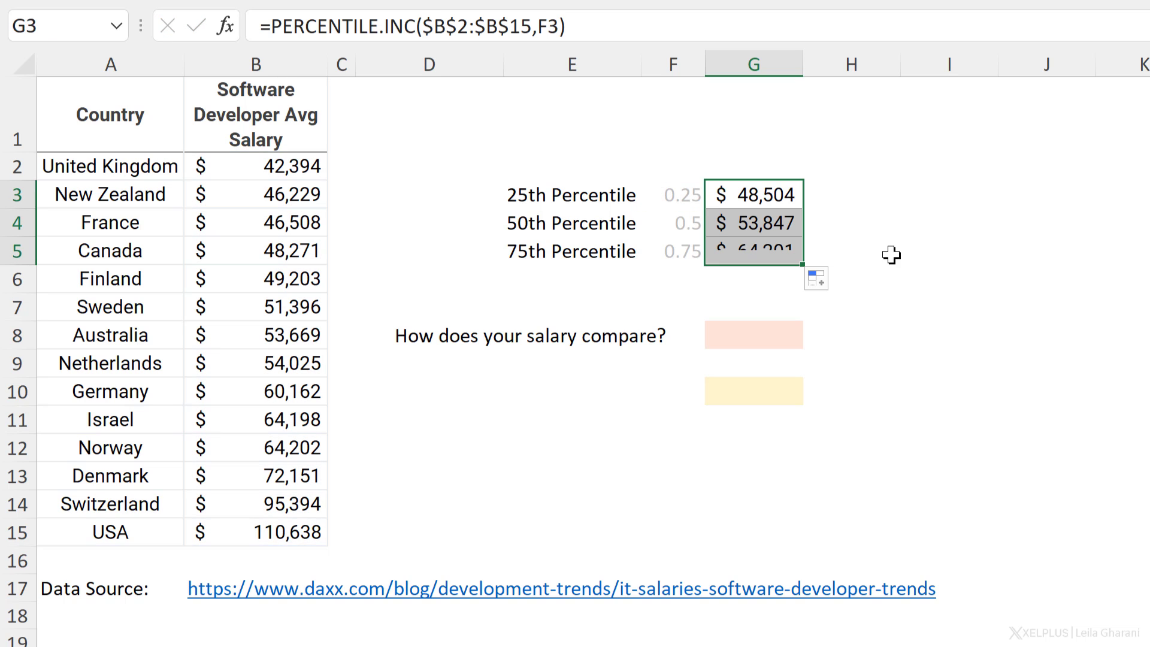
{"action": "left_click_drag", "start_coordinate": [743, 223], "coordinate": [739, 250]}
{"action": "left_click", "coordinate": [739, 250]}
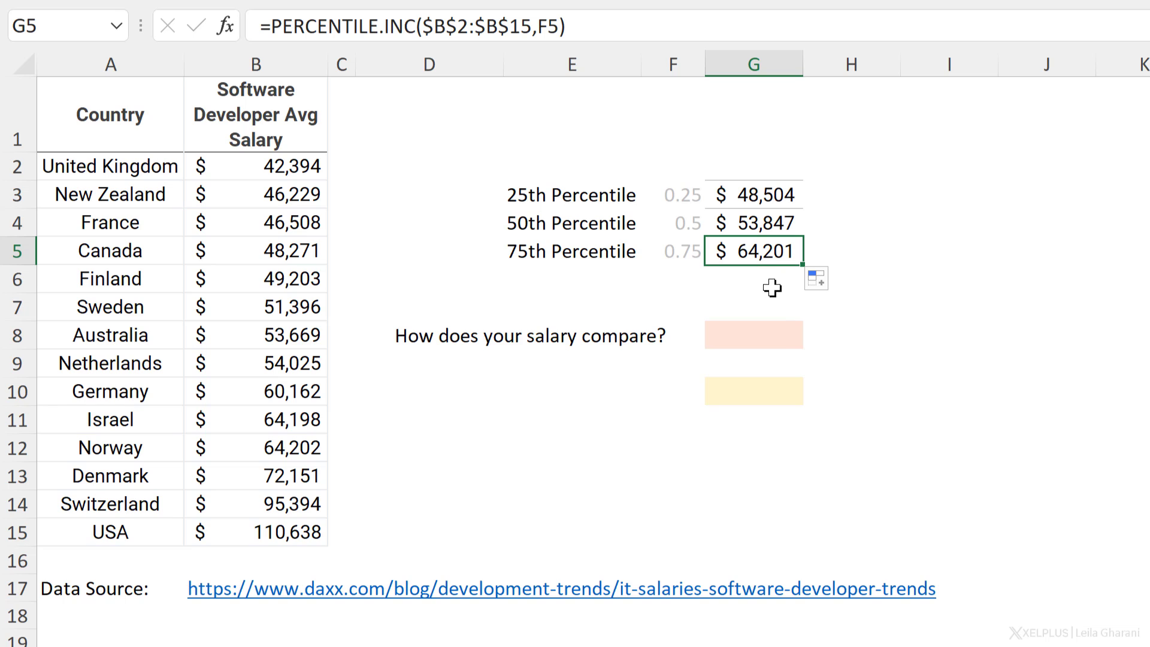
{"action": "left_click", "coordinate": [775, 340]}
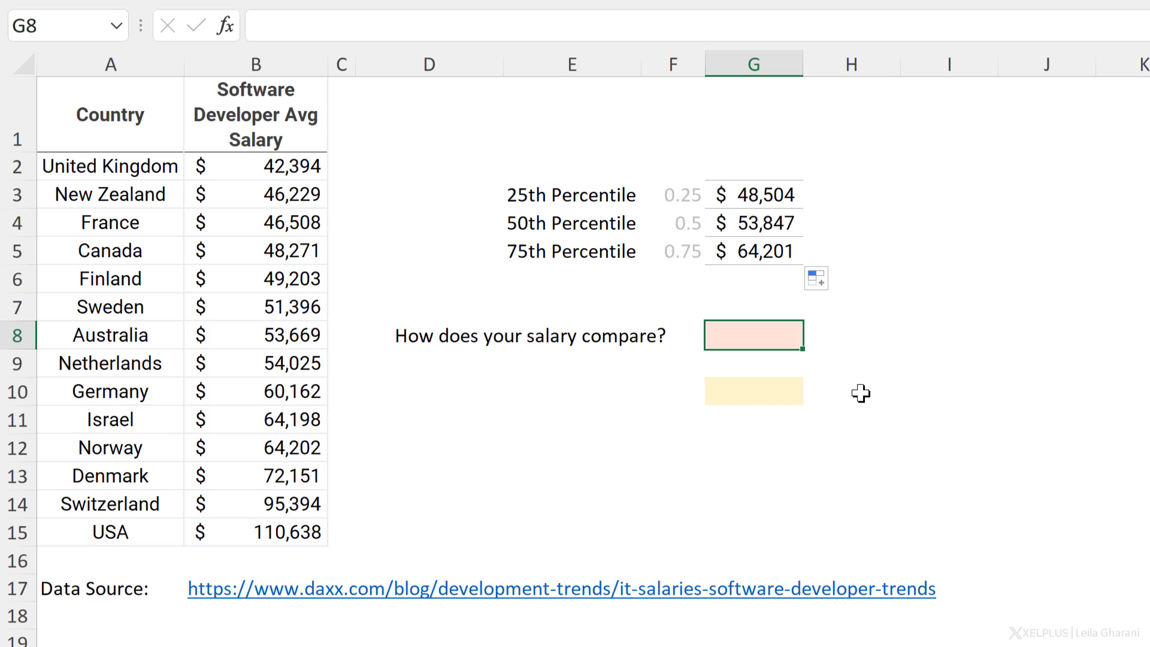
Enter salary 65000 in G8 and =PERCENTRANK.INC(B2:B15,G8) in G10.
{"action": "type", "text": "65000"}
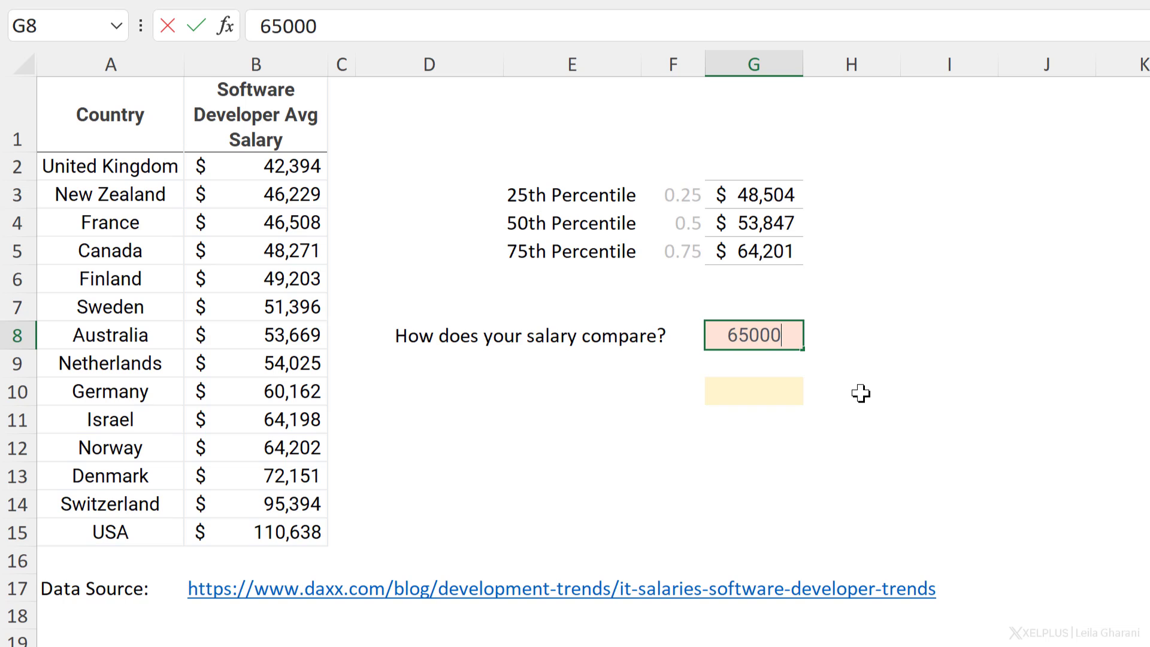
{"action": "key", "text": "Return"}
{"action": "left_click", "coordinate": [788, 391]}
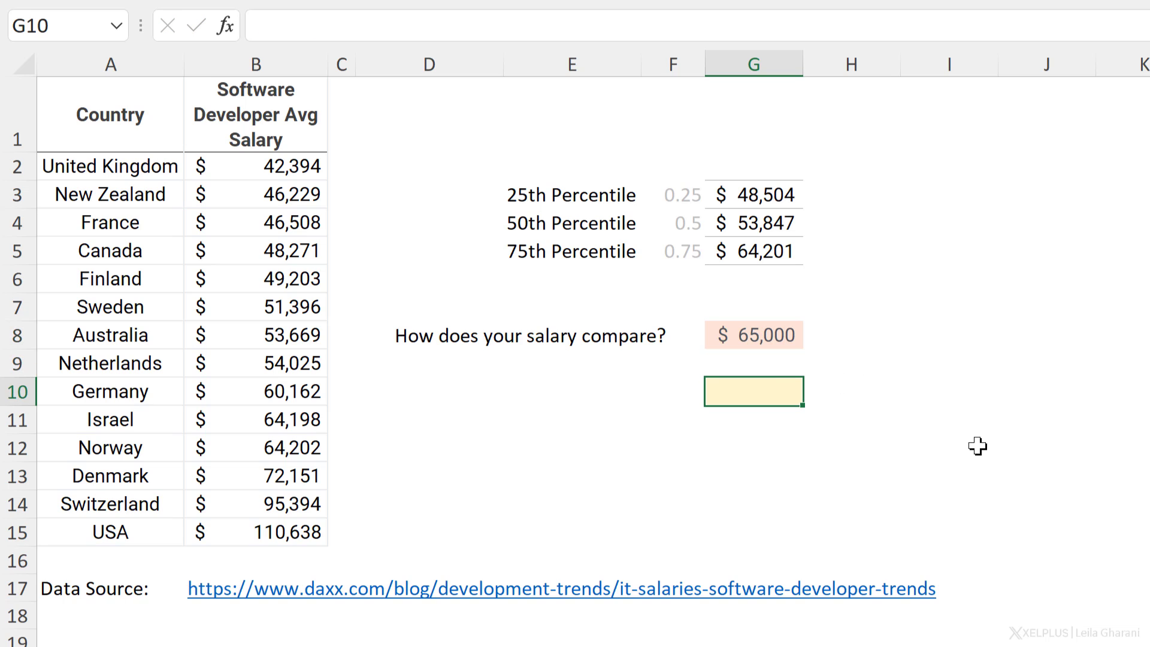
{"action": "type", "text": "=per"}
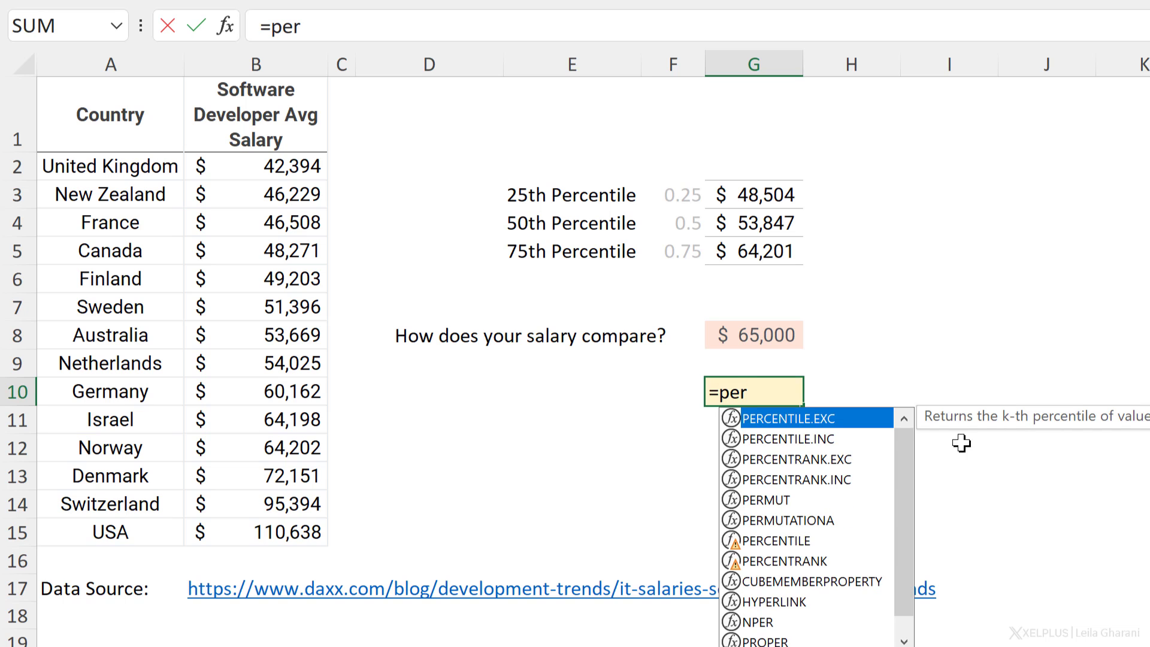
{"action": "double_click", "coordinate": [845, 481]}
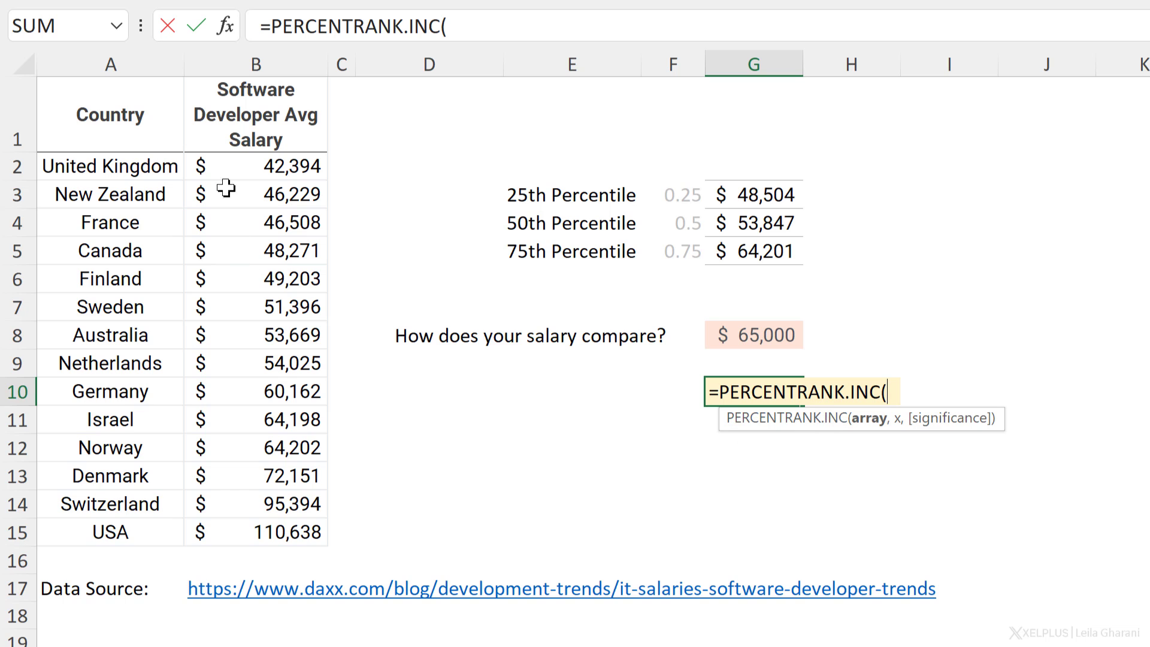
{"action": "left_click_drag", "start_coordinate": [230, 169], "coordinate": [243, 536]}
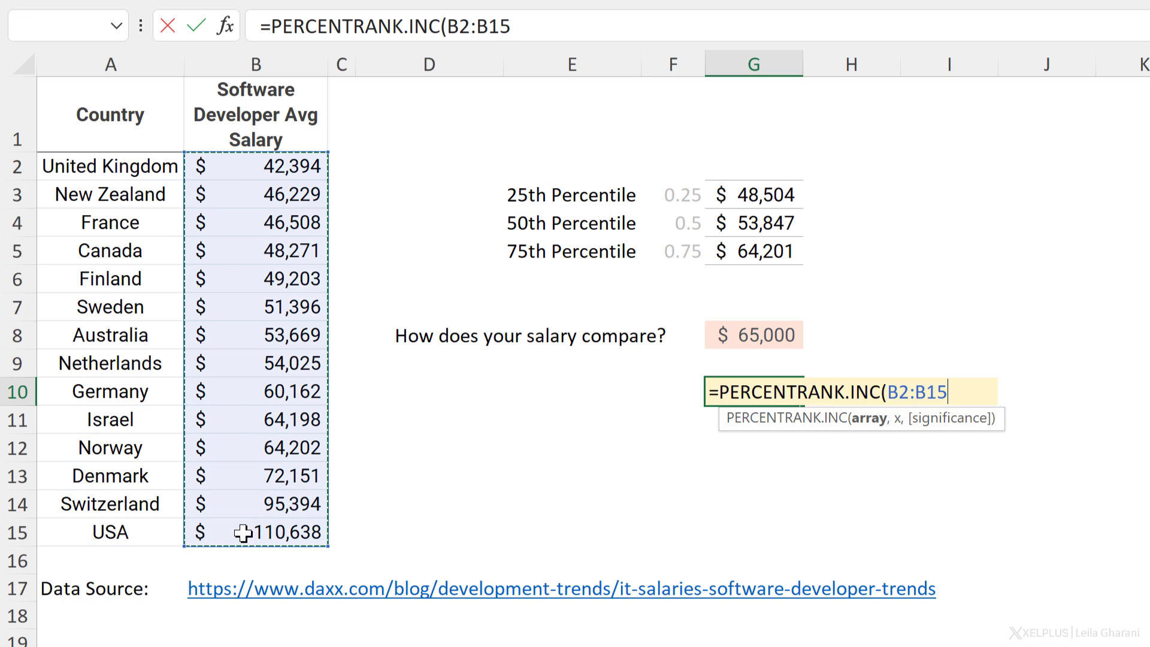
{"action": "type", "text": ","}
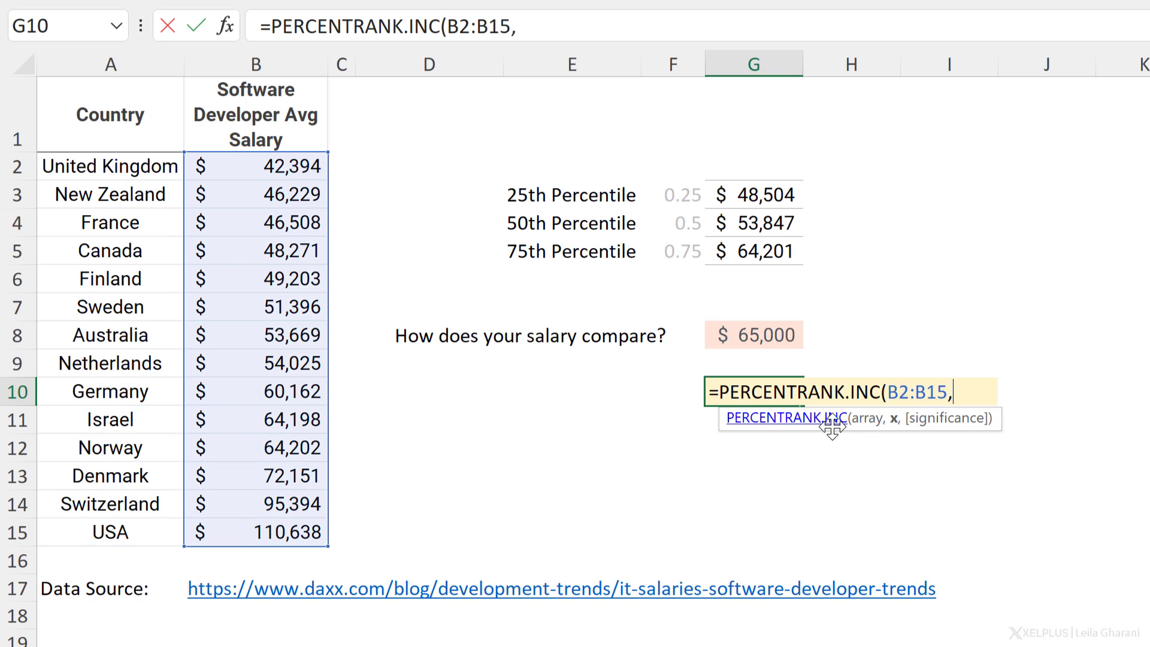
{"action": "left_click", "coordinate": [726, 334]}
{"action": "type", "text": ")"}
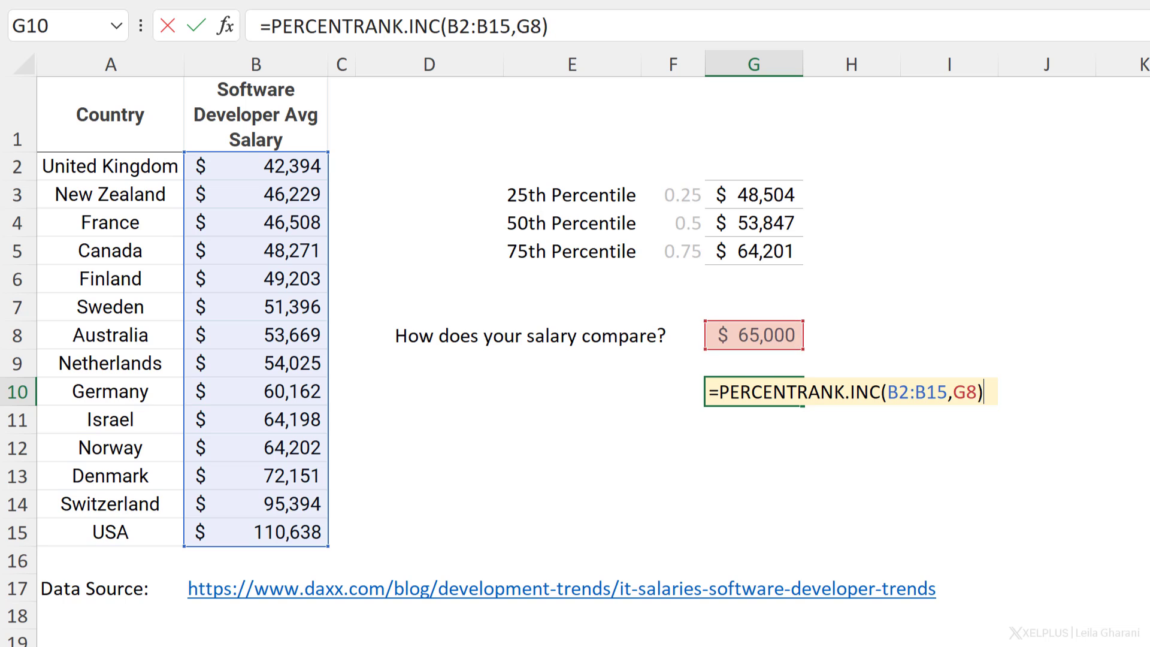
{"action": "key", "text": "Return"}
Change the G8 salary to 64,201 so G10's percent rank shows 75%.
{"action": "left_click", "coordinate": [754, 392]}
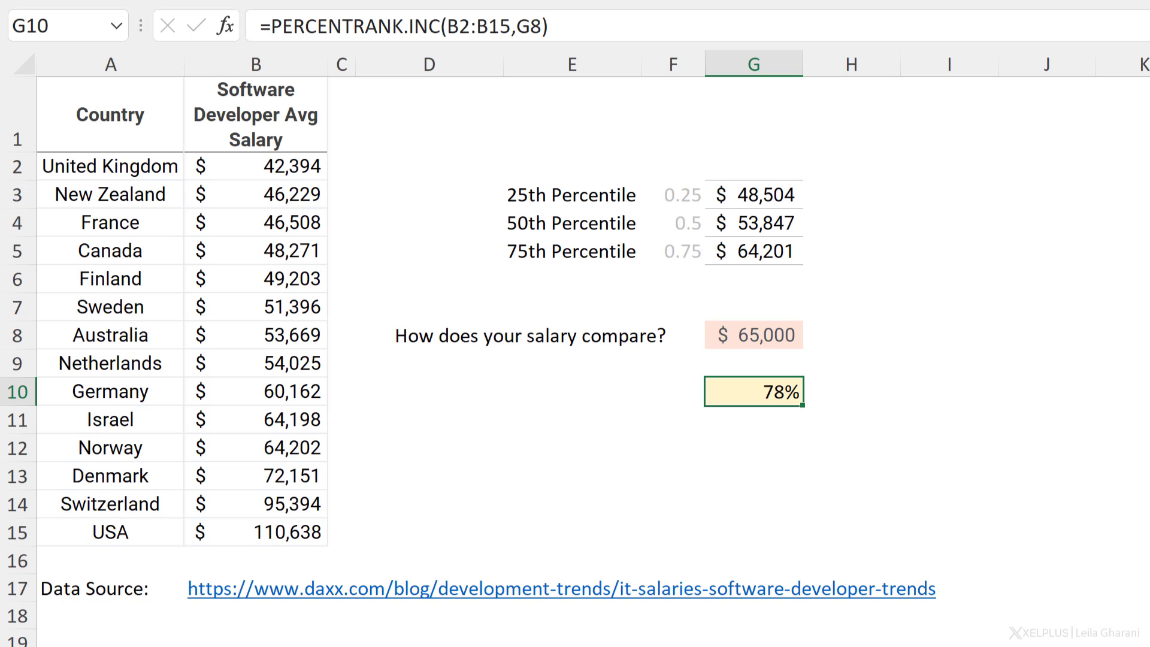
{"action": "left_click", "coordinate": [743, 333]}
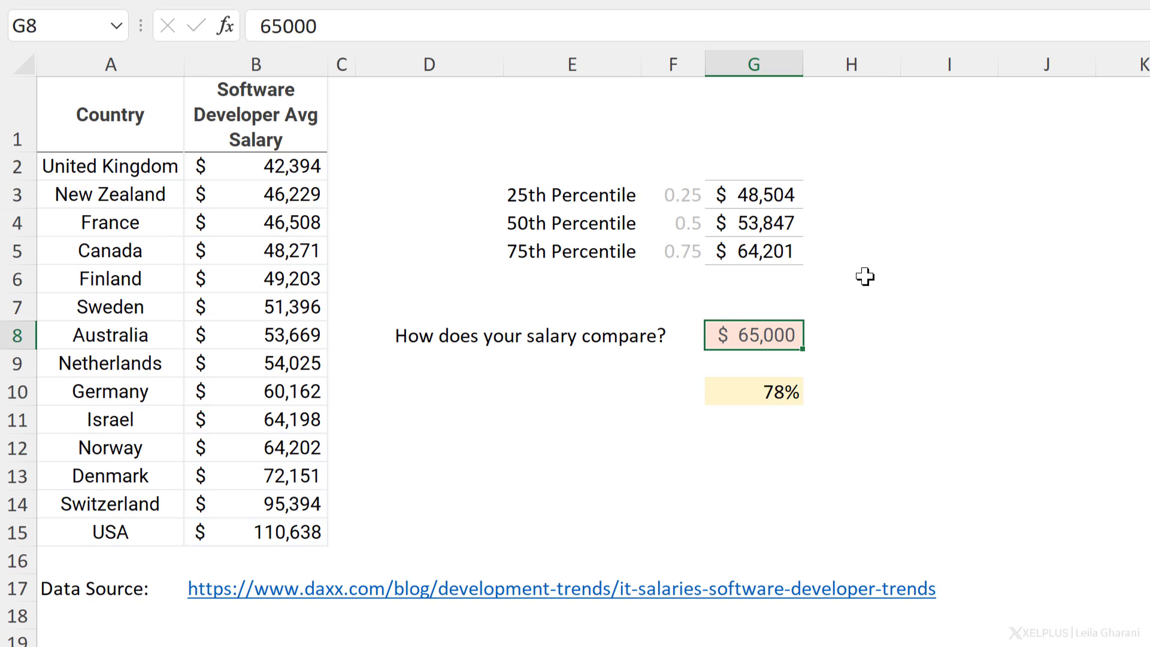
{"action": "type", "text": "64,20"}
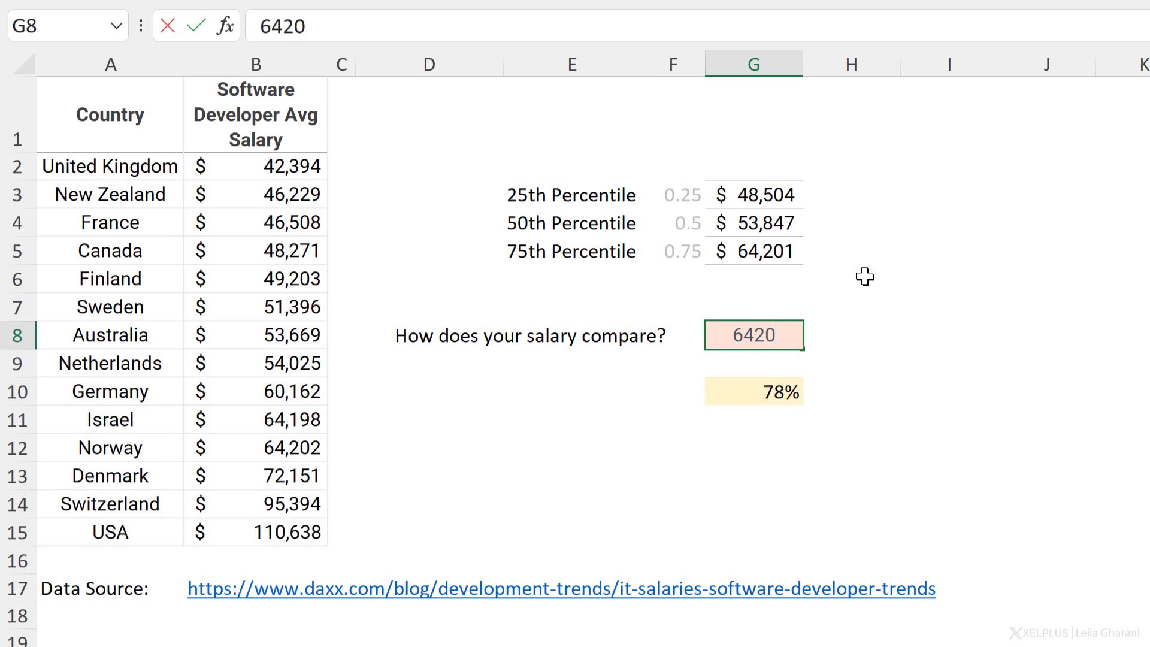
{"action": "type", "text": "1"}
{"action": "key", "text": "Return"}
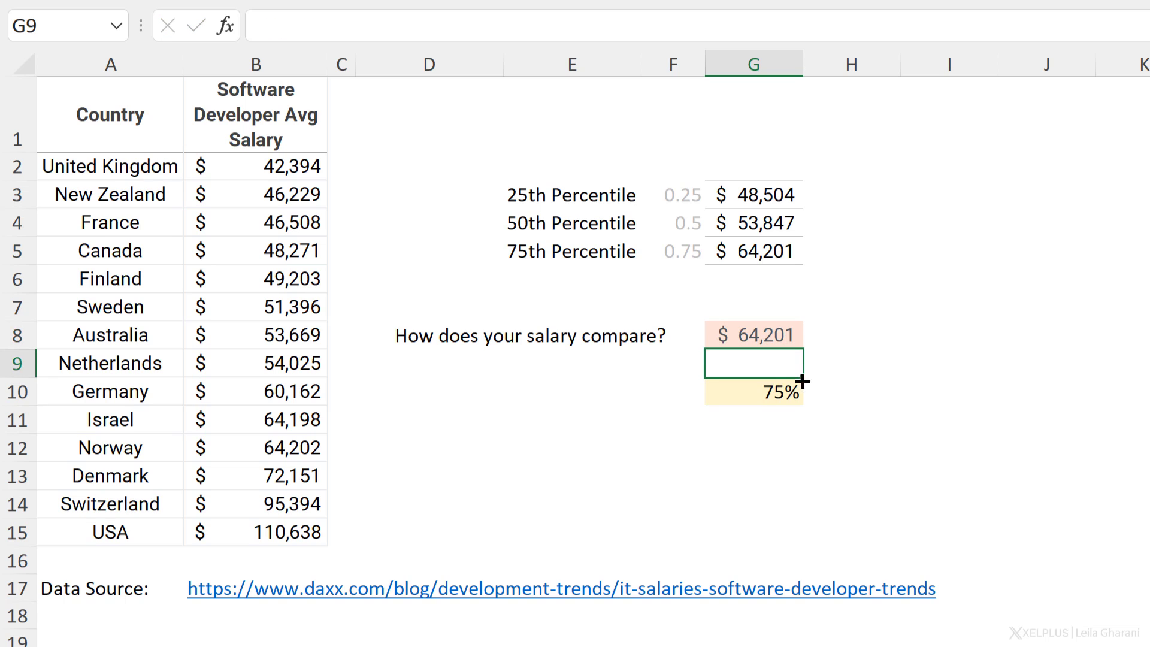
{"action": "left_click", "coordinate": [778, 393]}
{"action": "left_click", "coordinate": [775, 419]}
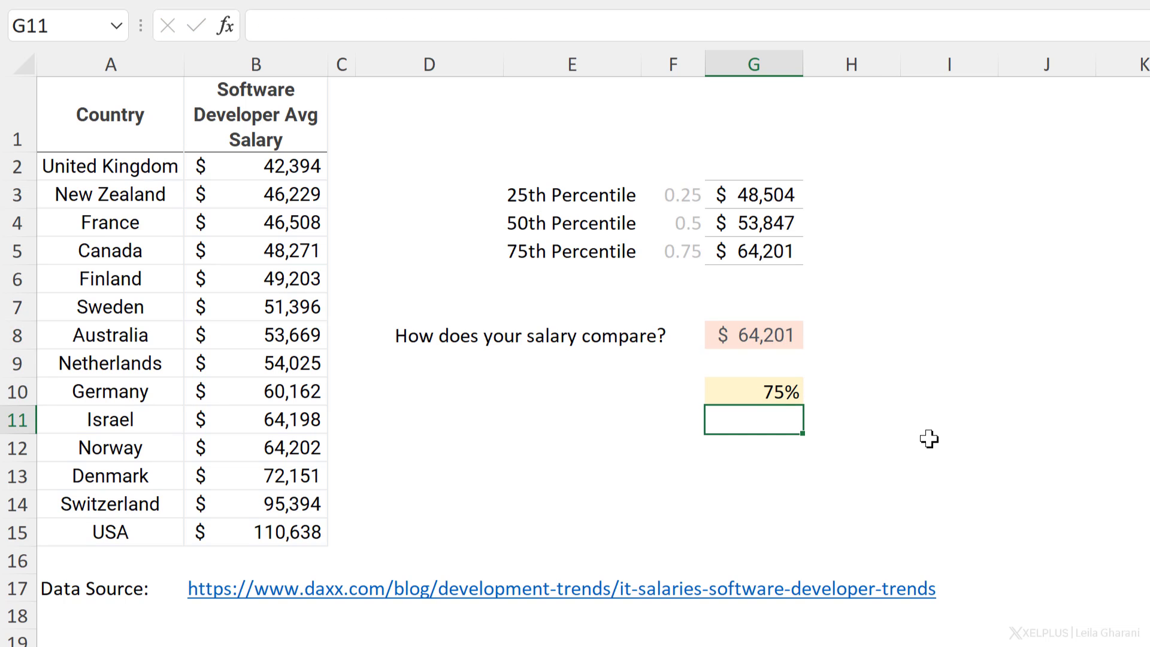
In G11, join G10 with the text "of salaries are BELOW your salary".
{"action": "type", "text": "="}
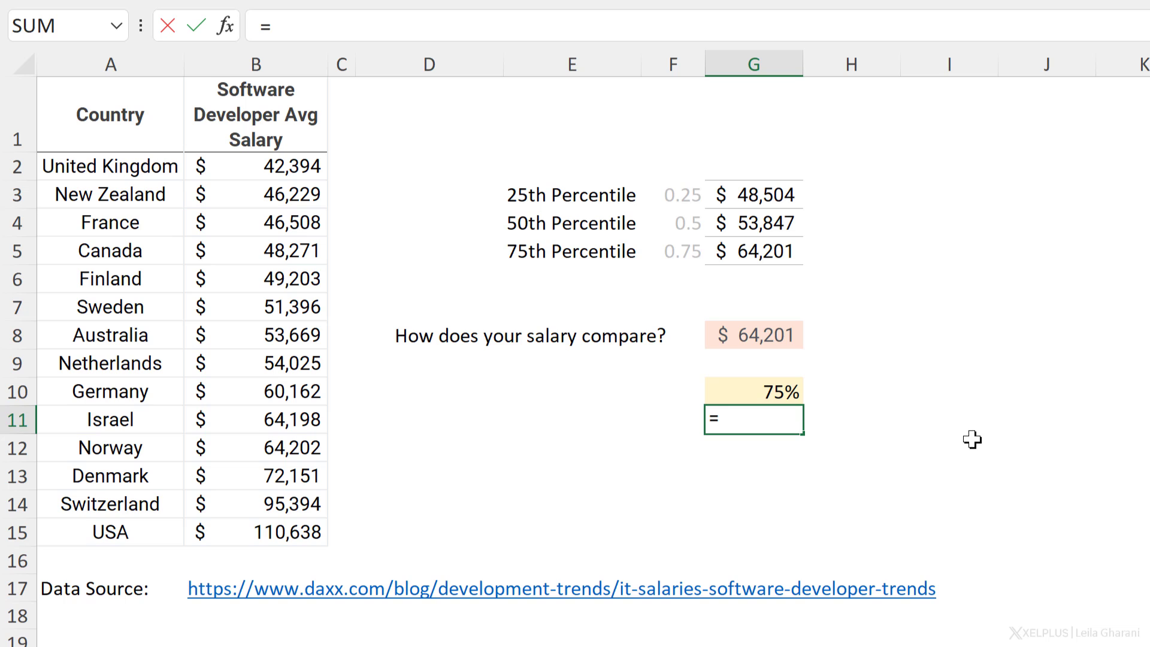
{"action": "left_click", "coordinate": [766, 394]}
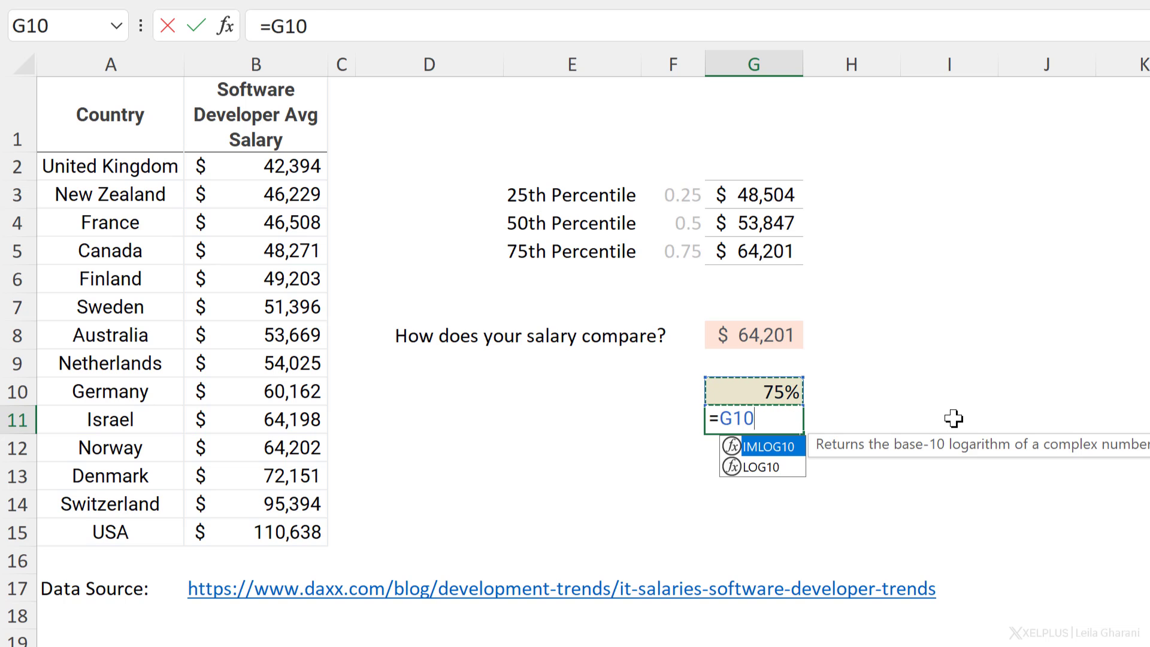
{"action": "type", "text": "&"}
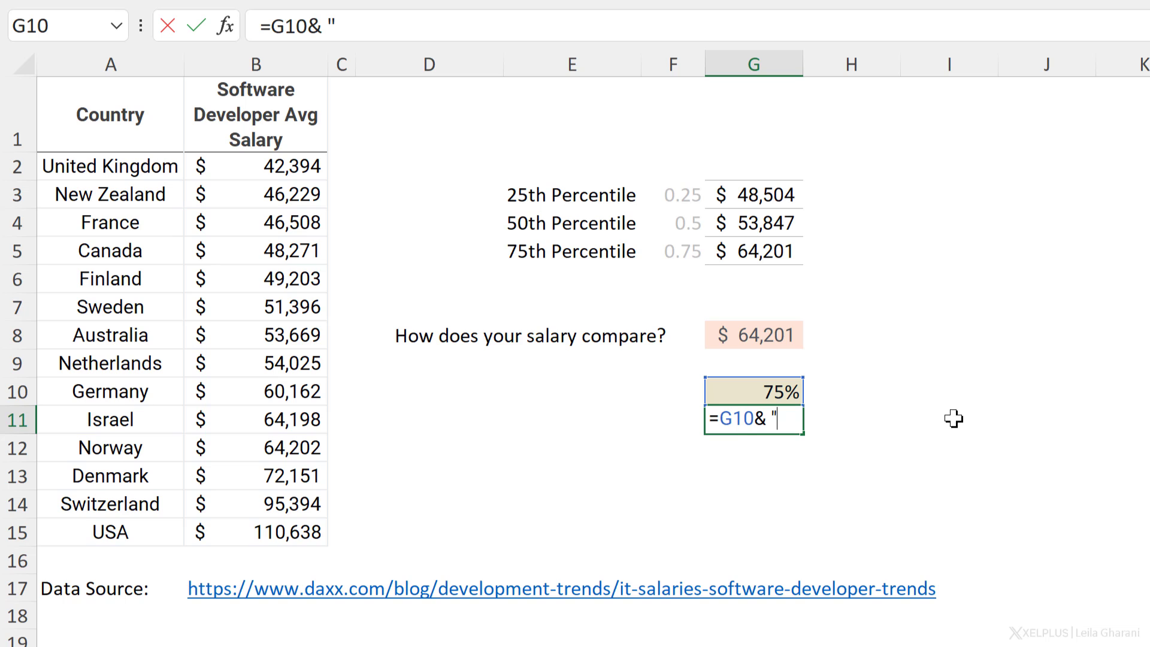
{"action": "type", "text": " \"of salaries are"}
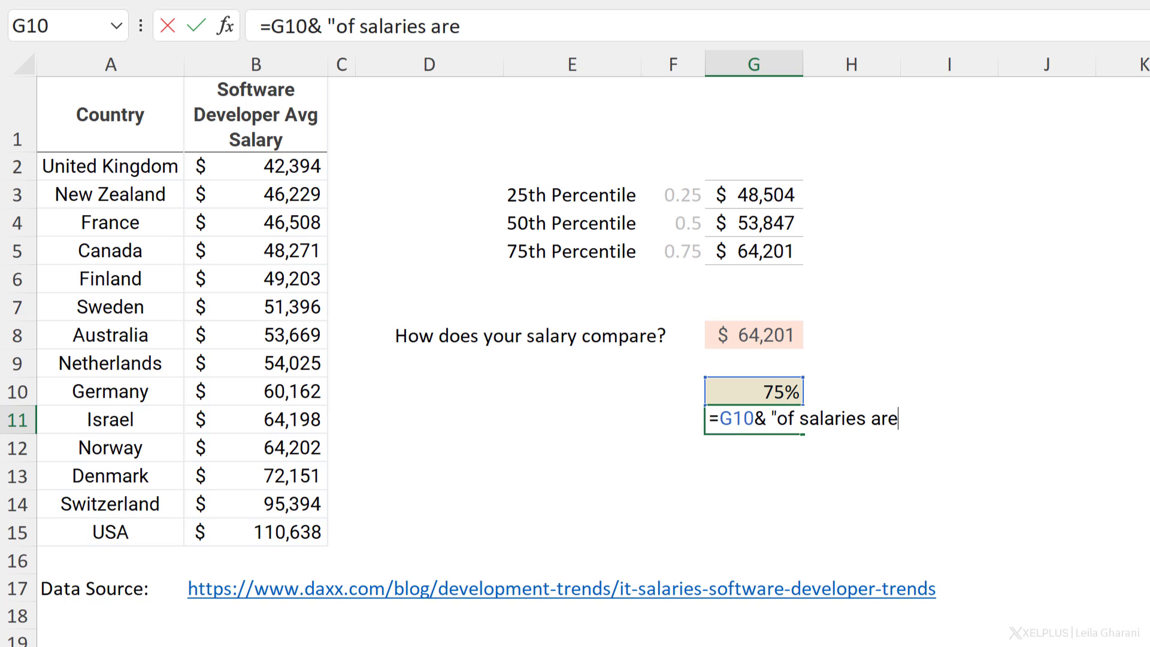
{"action": "type", "text": " BELOW yo"}
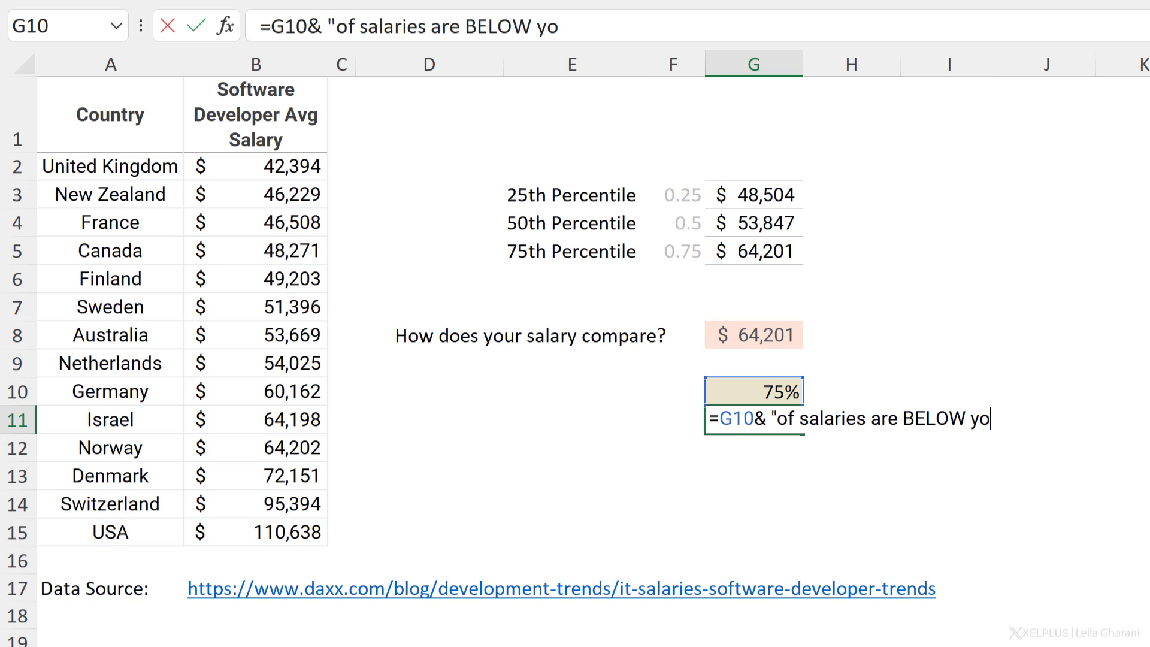
{"action": "type", "text": "ur salary\""}
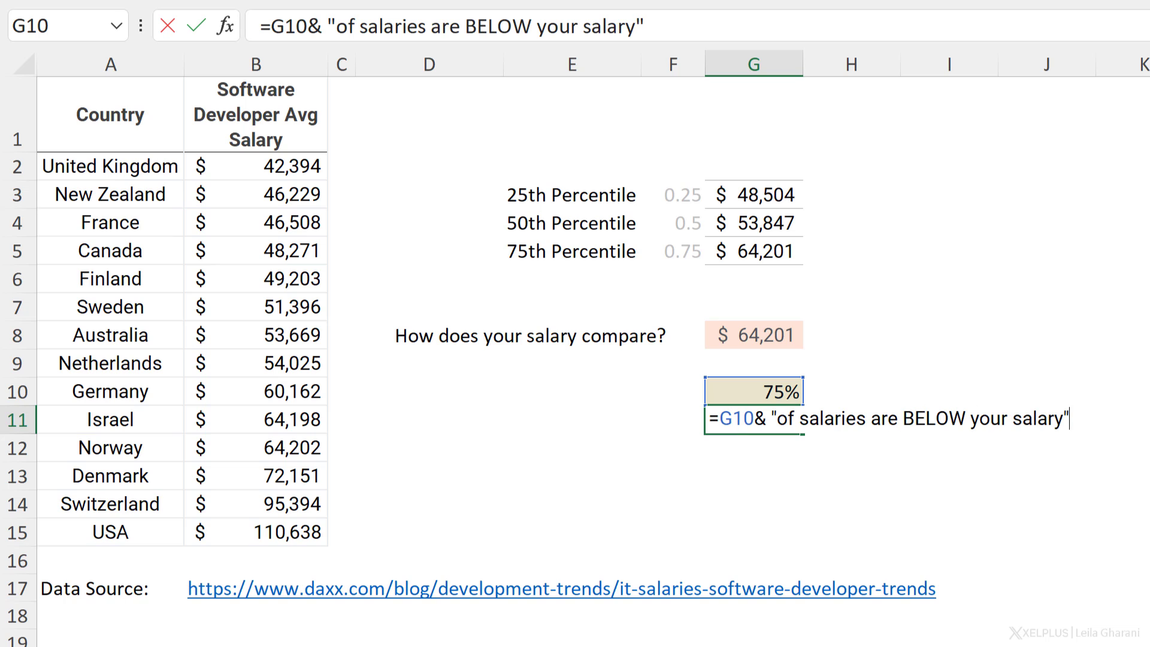
{"action": "key", "text": "Return"}
Wrap G10 in TEXT(G10,"0%") so the sentence shows a whole percentage.
{"action": "left_click", "coordinate": [753, 424]}
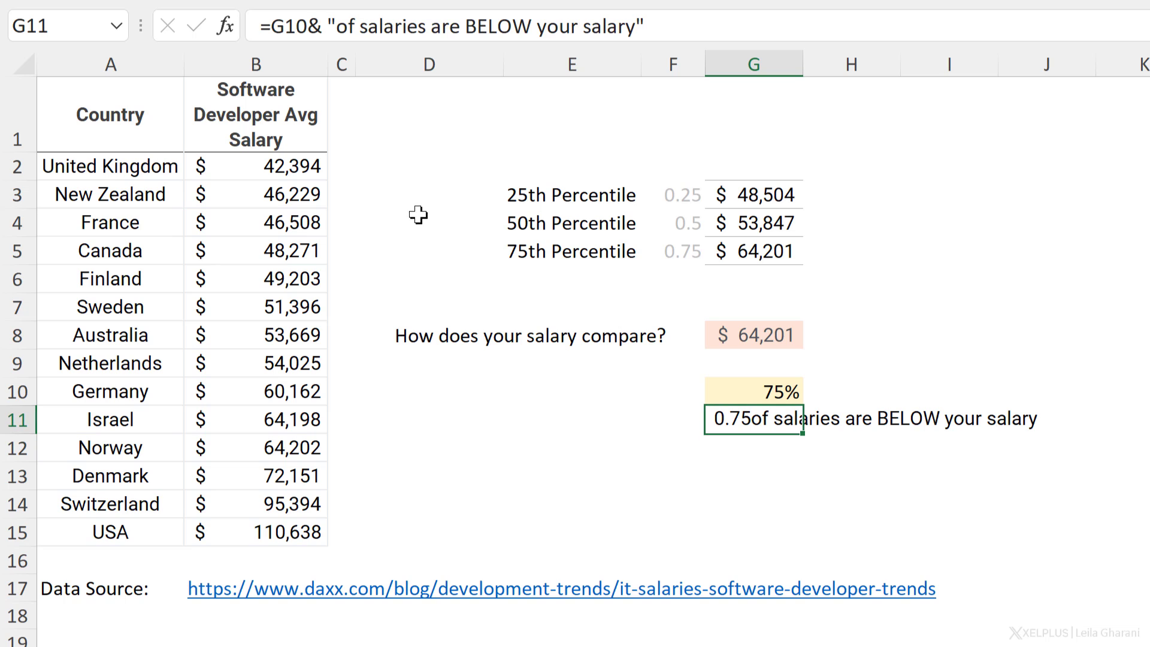
{"action": "left_click", "coordinate": [333, 36]}
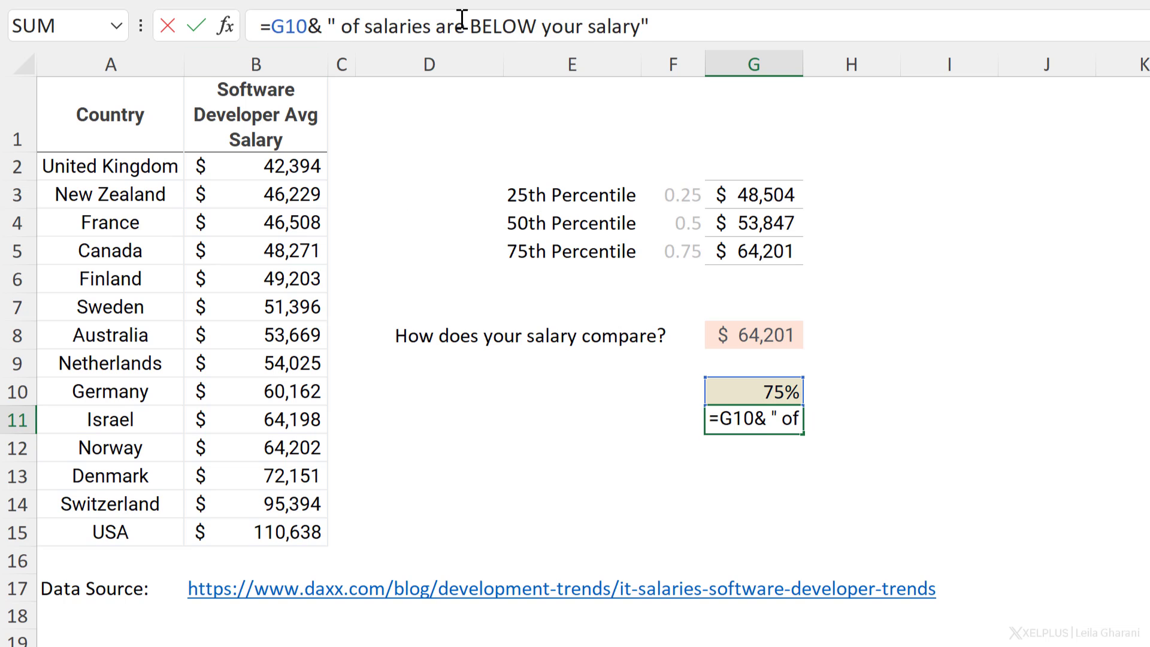
{"action": "left_click", "coordinate": [273, 18]}
{"action": "type", "text": "text"}
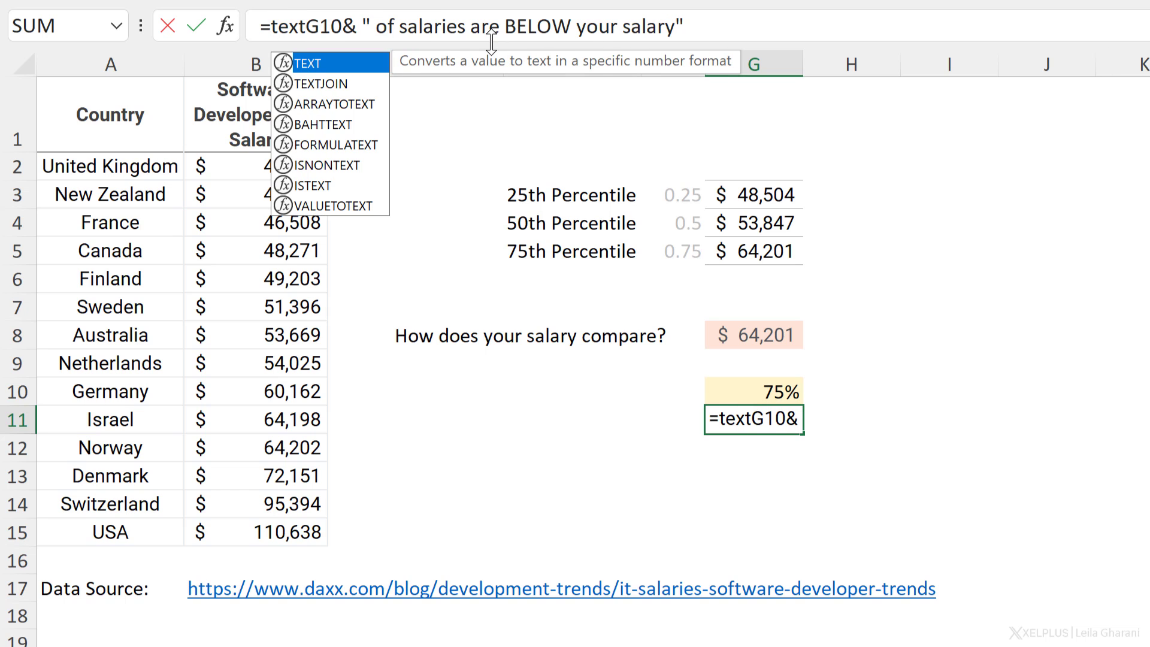
{"action": "type", "text": "("}
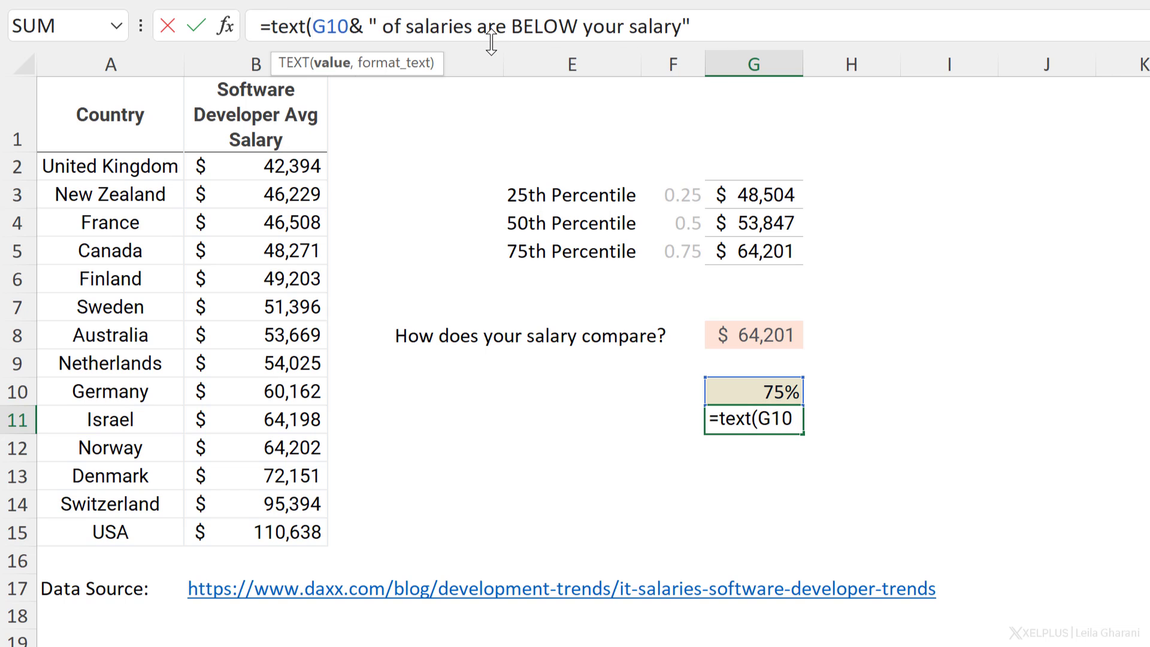
{"action": "left_click", "coordinate": [331, 63]}
{"action": "left_click", "coordinate": [349, 26]}
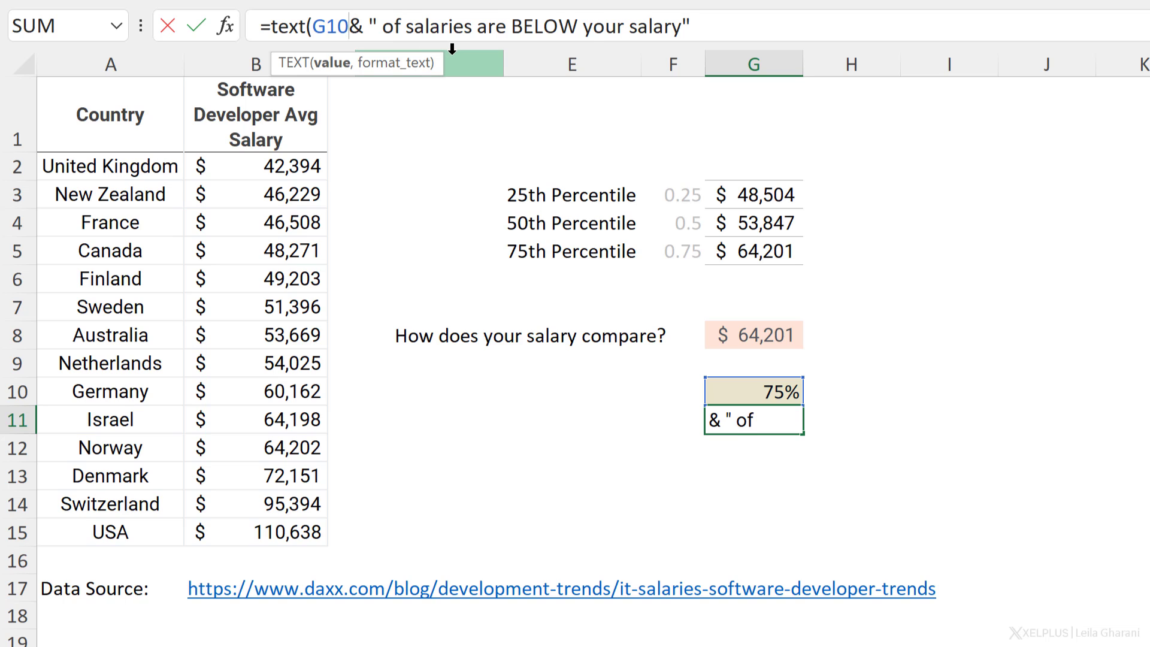
{"action": "type", "text": ",\""}
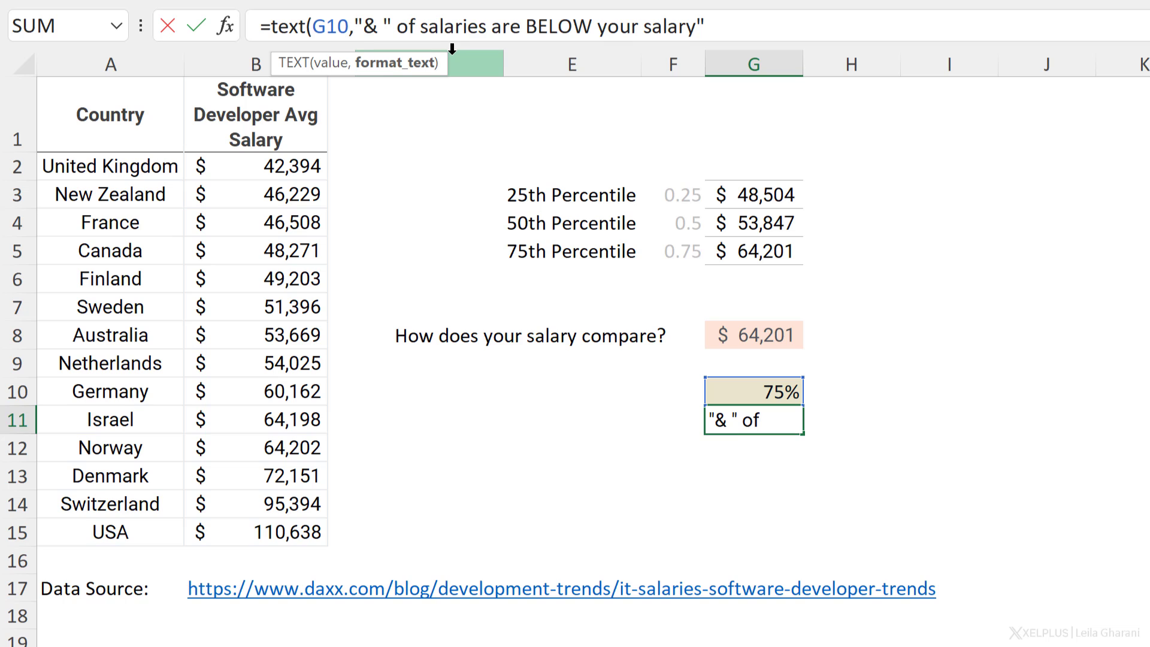
{"action": "type", "text": "0"}
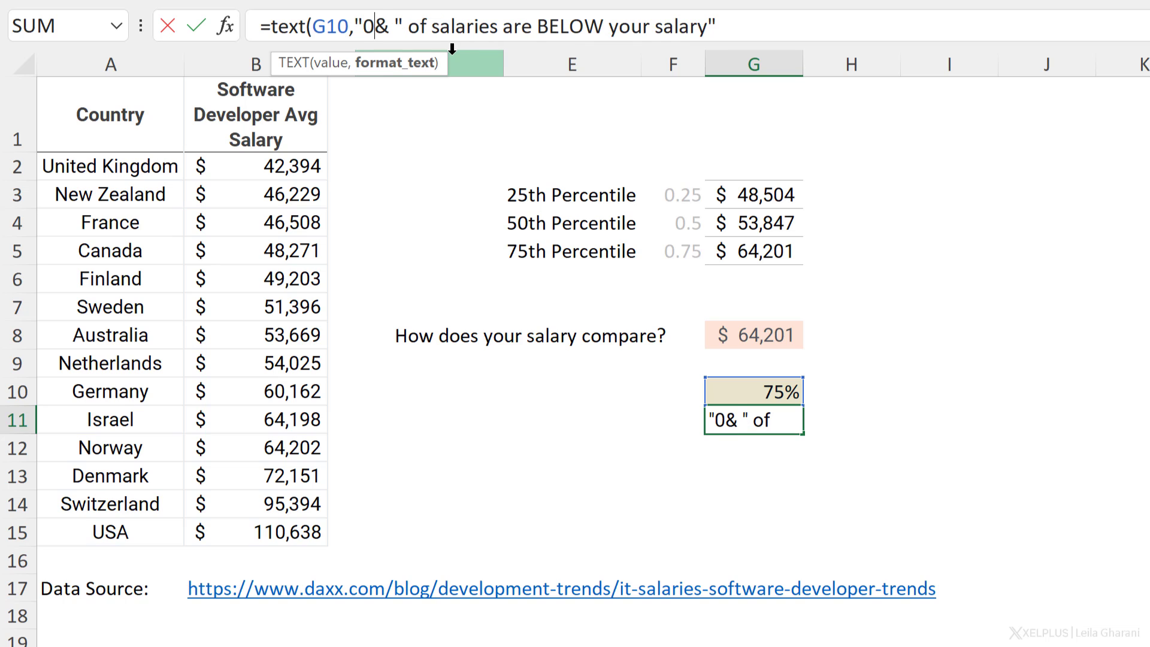
{"action": "type", "text": "%\""}
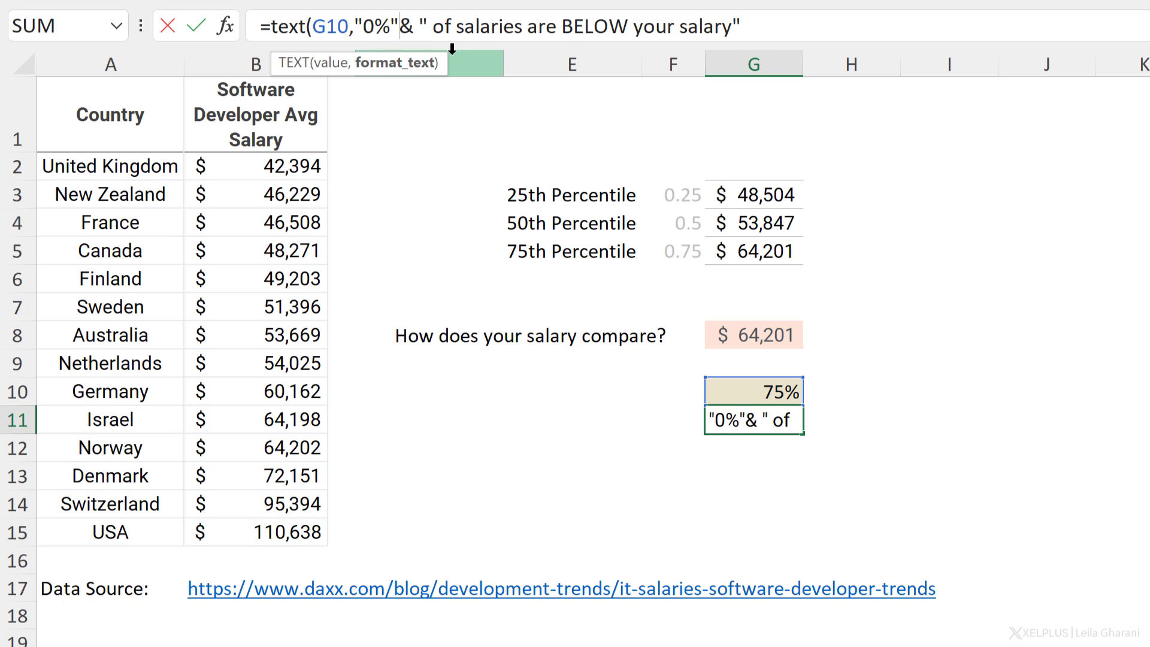
{"action": "type", "text": ")"}
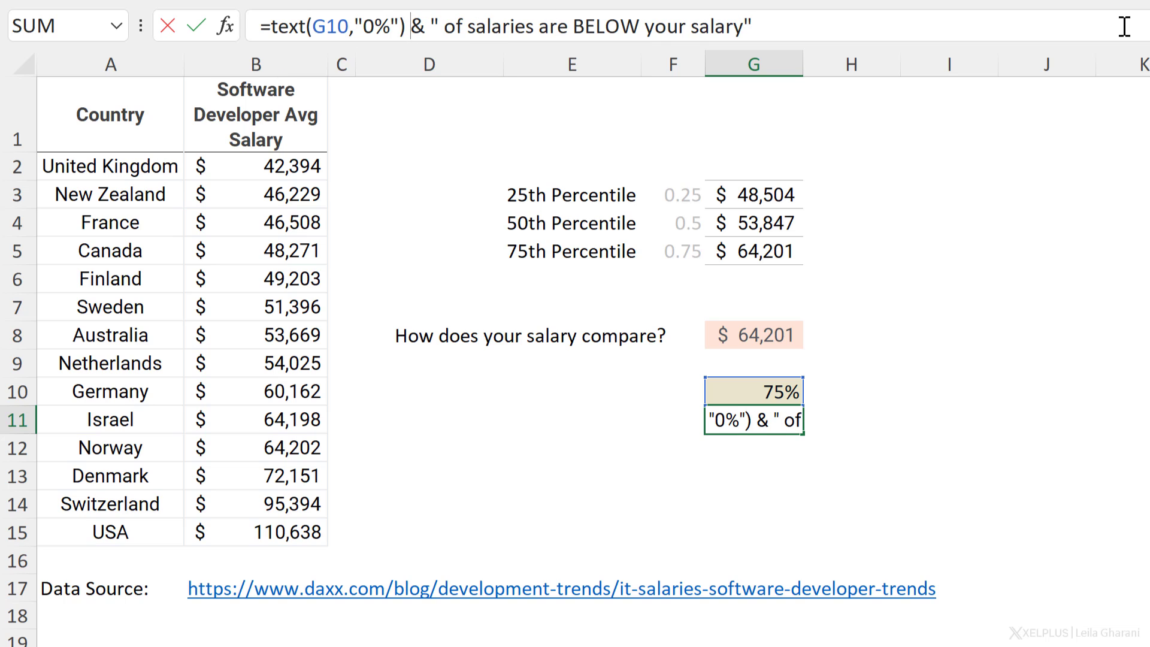
{"action": "key", "text": "Return"}
Copy G11's complete sentence formula from the formula bar.
{"action": "left_click", "coordinate": [751, 421]}
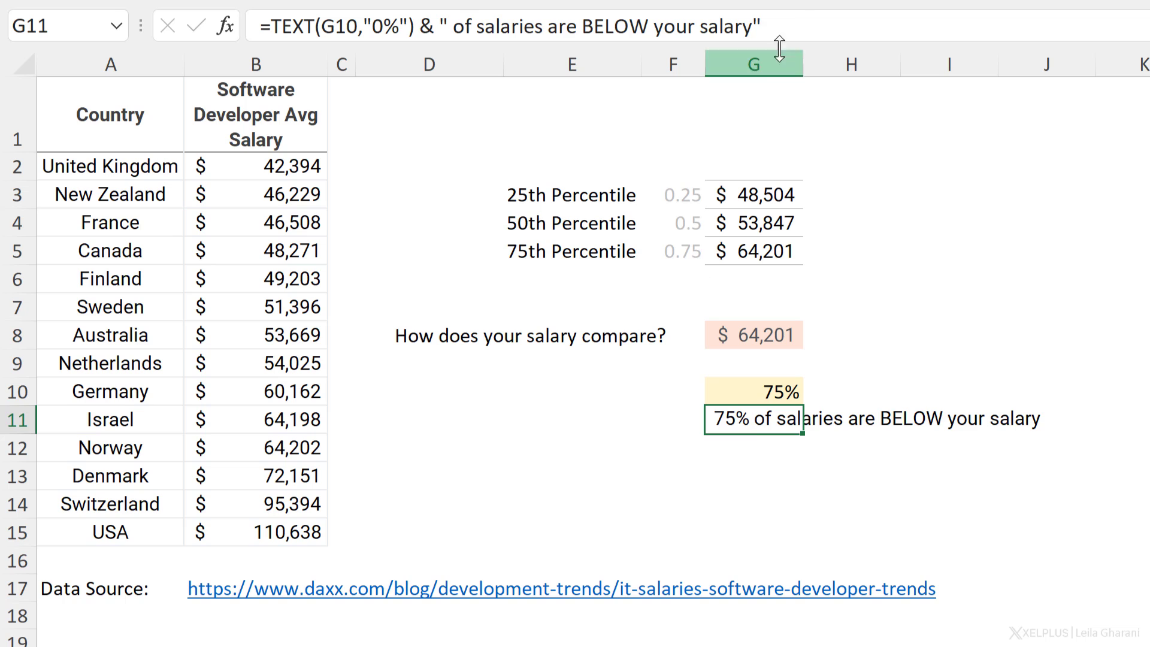
{"action": "left_click_drag", "start_coordinate": [764, 26], "coordinate": [70, 57]}
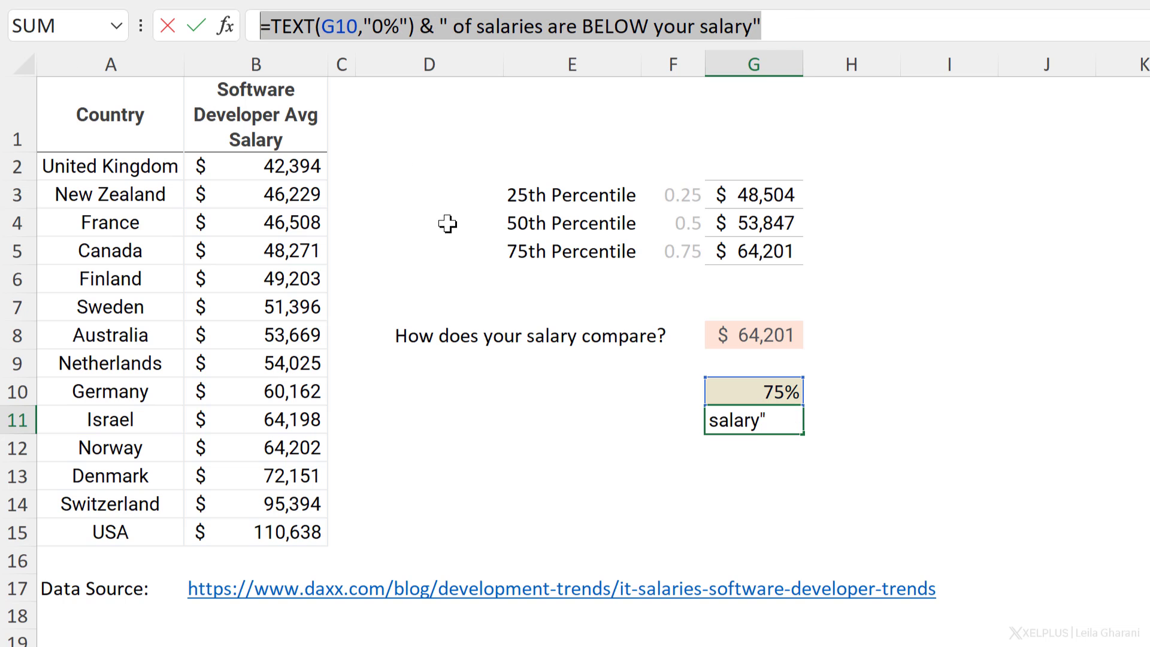
{"action": "key", "text": "ctrl+c"}
{"action": "key", "text": "Return"}
Paste the sentence formula into G12, using 1-G10 and ABOVE instead of BELOW.
{"action": "left_click", "coordinate": [389, 29]}
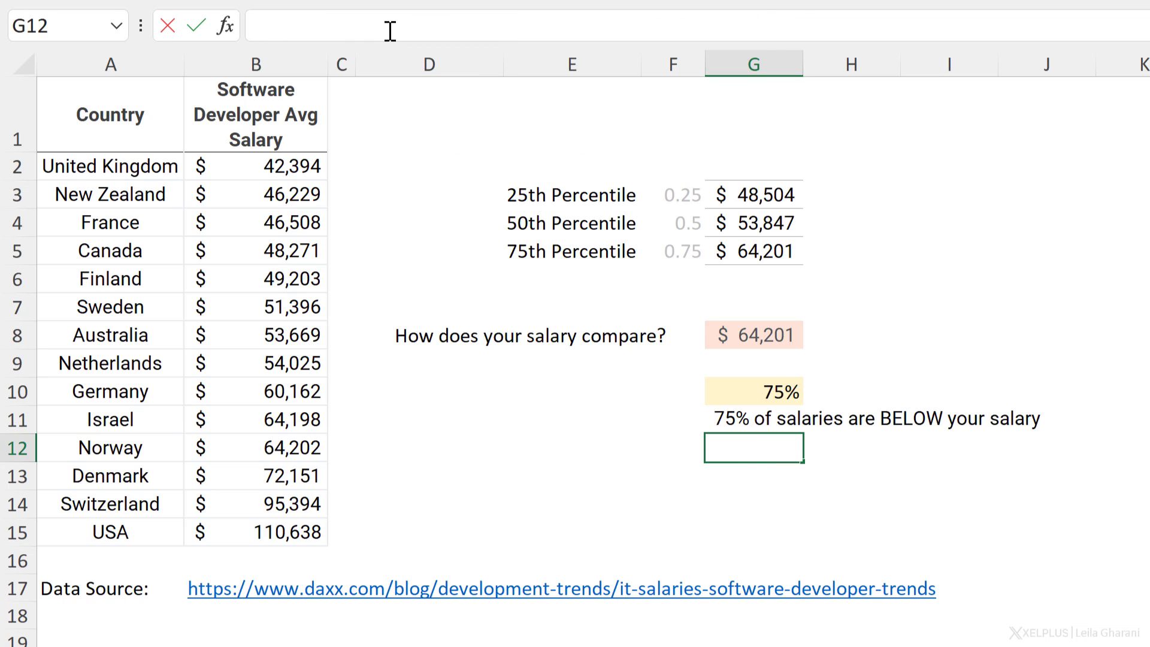
{"action": "key", "text": "ctrl+v"}
{"action": "left_click", "coordinate": [323, 27]}
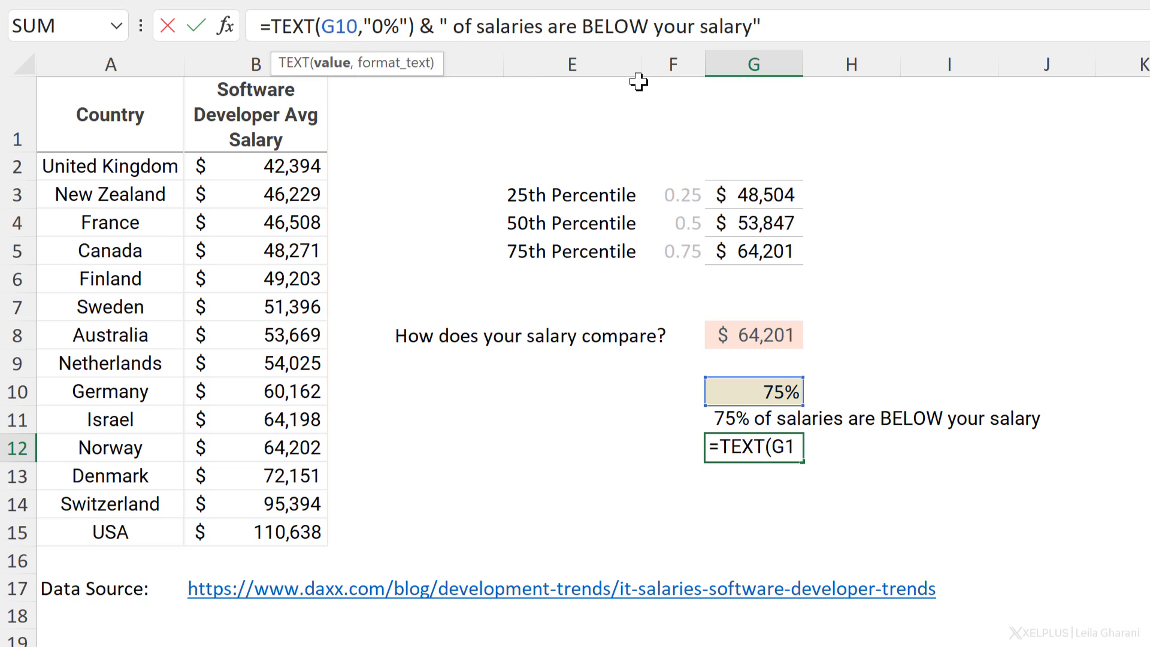
{"action": "type", "text": "1-"}
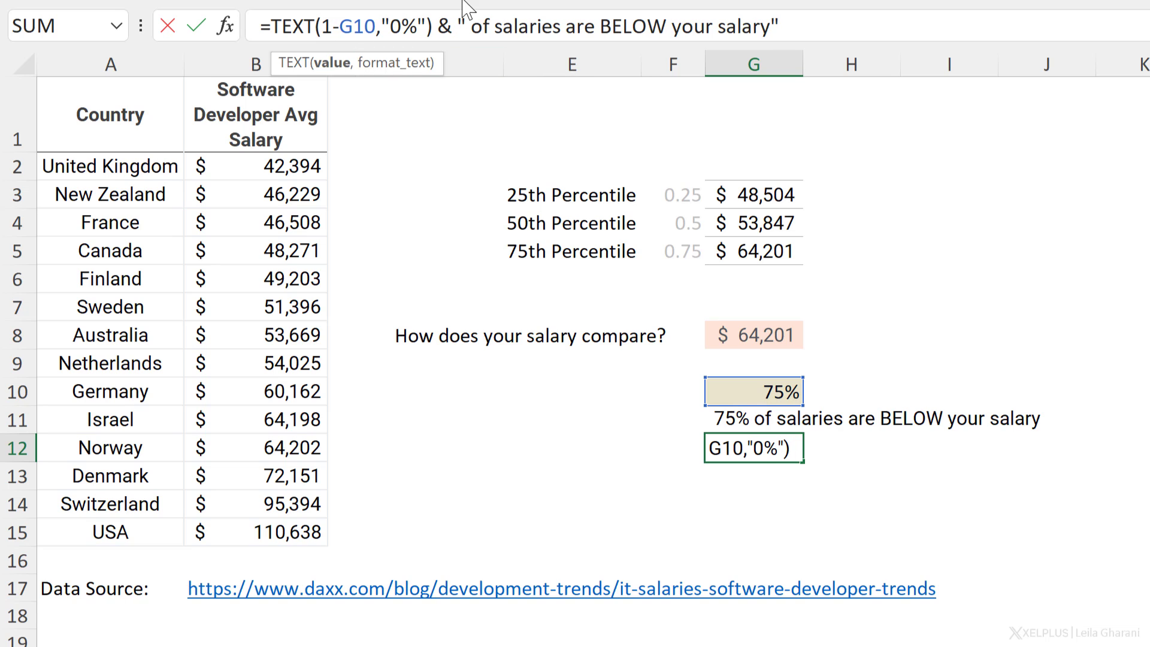
{"action": "double_click", "coordinate": [640, 27]}
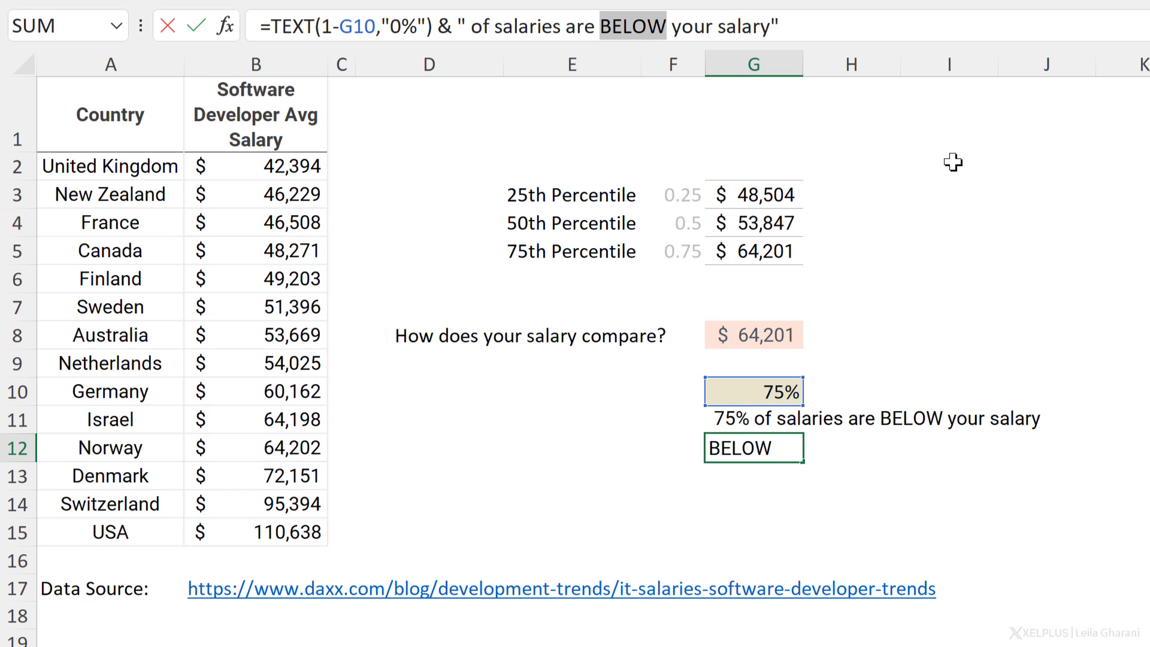
{"action": "type", "text": "ABOVE"}
{"action": "key", "text": "Return"}
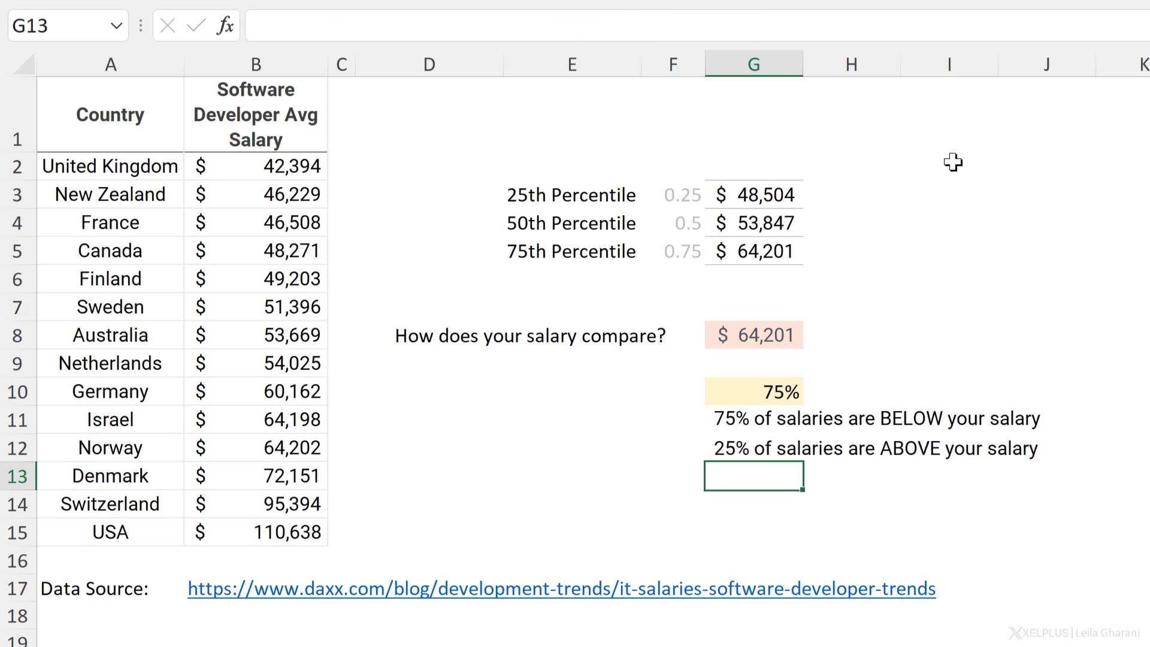
Change the G8 salary to 50000, giving 34% below and 67% above.
{"action": "left_click", "coordinate": [768, 335]}
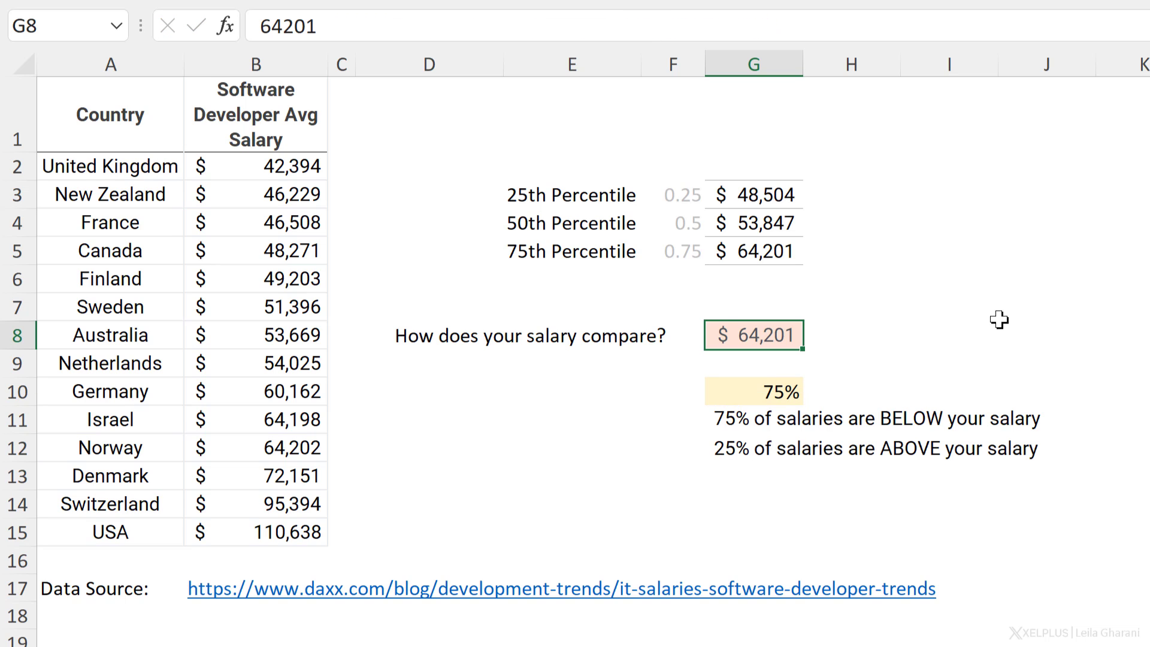
{"action": "type", "text": "50000"}
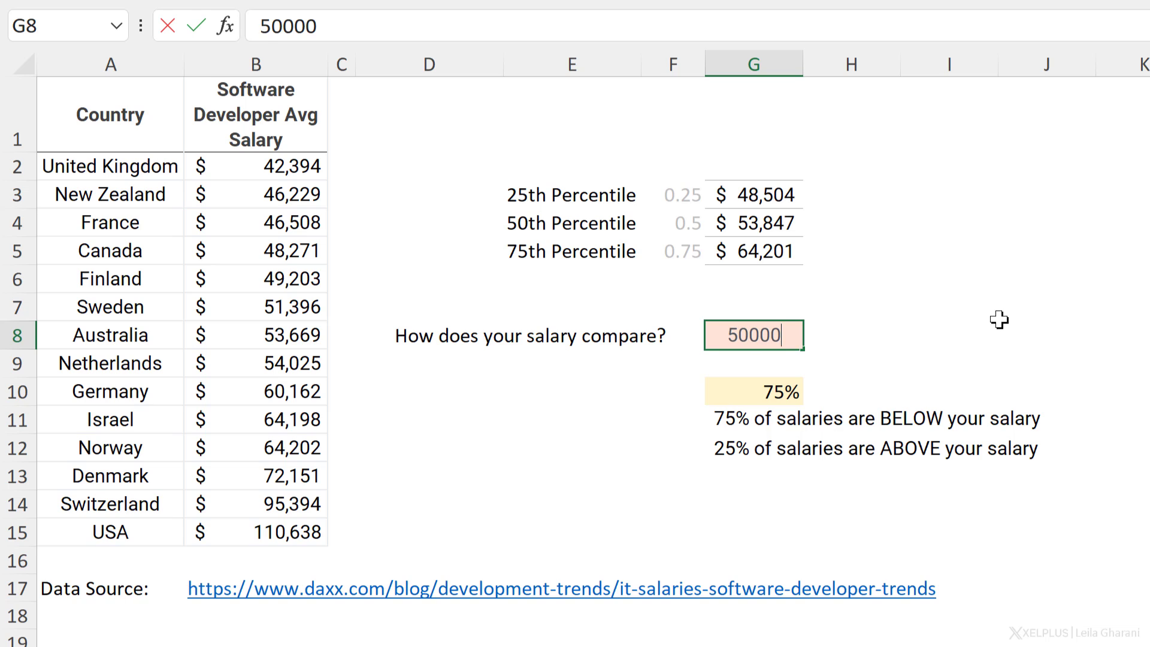
{"action": "key", "text": "Return"}
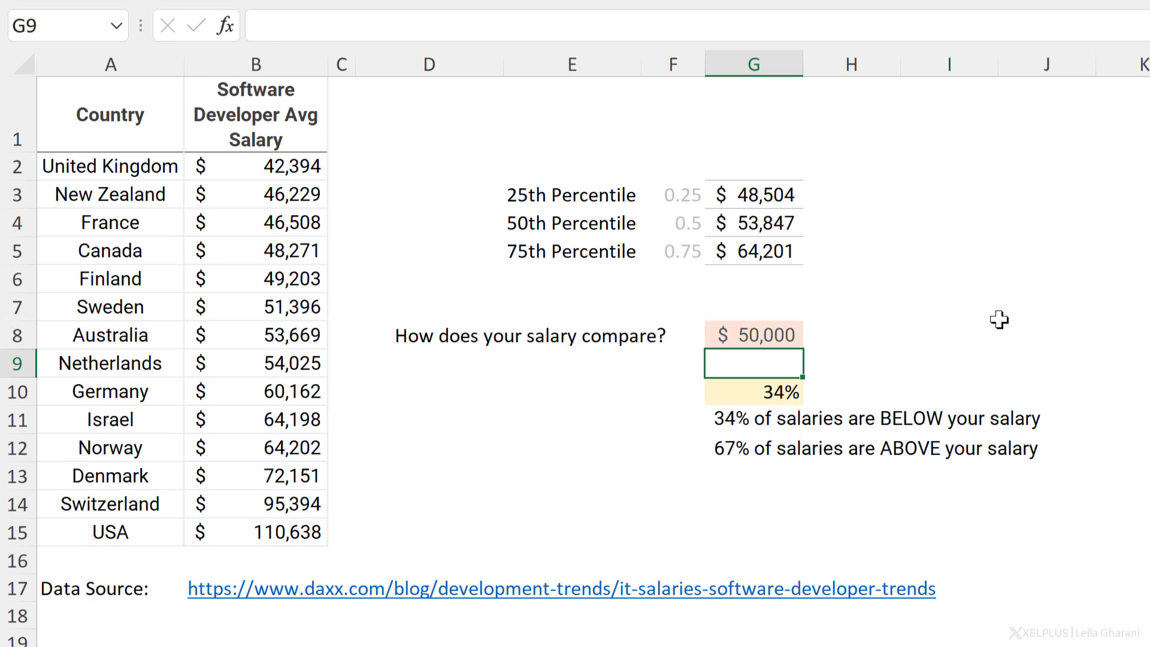
{"action": "left_click", "coordinate": [799, 422]}
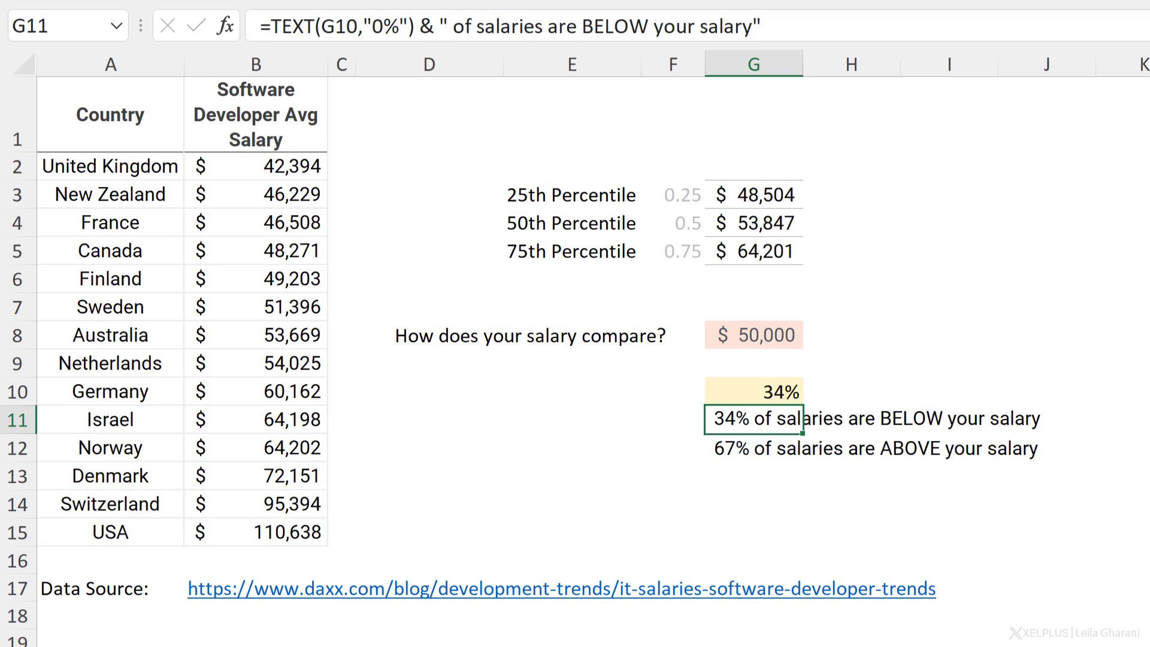
{"action": "left_click", "coordinate": [849, 204]}
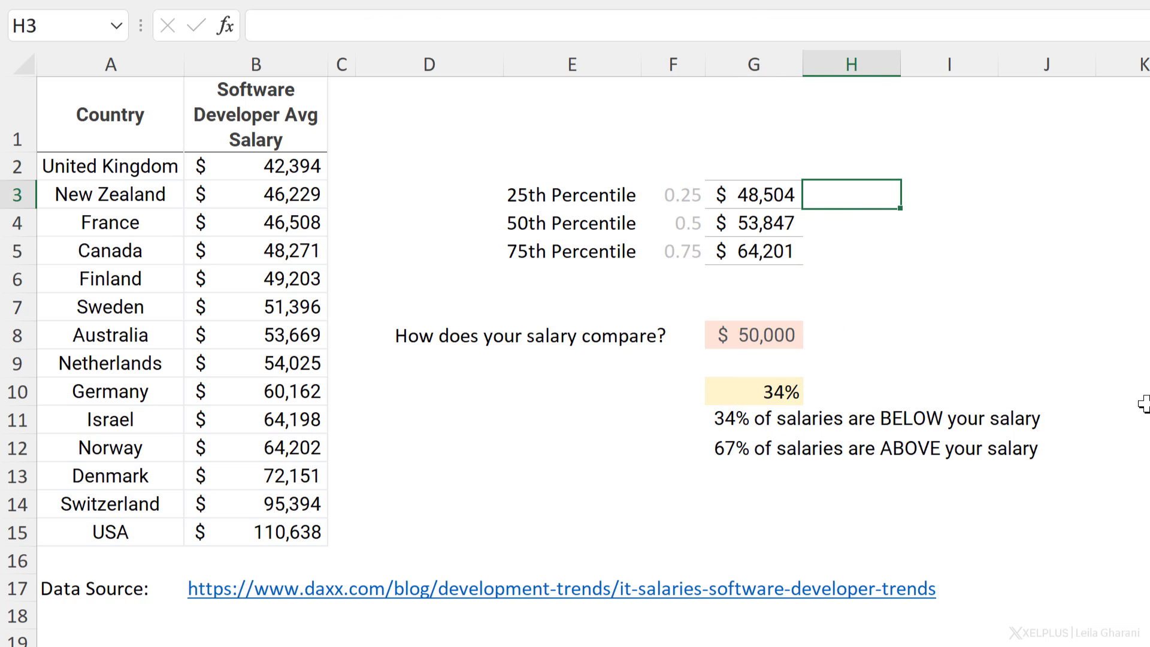
Enter =PERCENTILE.EXC($B$2:$B$15,F3) in H3.
{"action": "type", "text": "=per"}
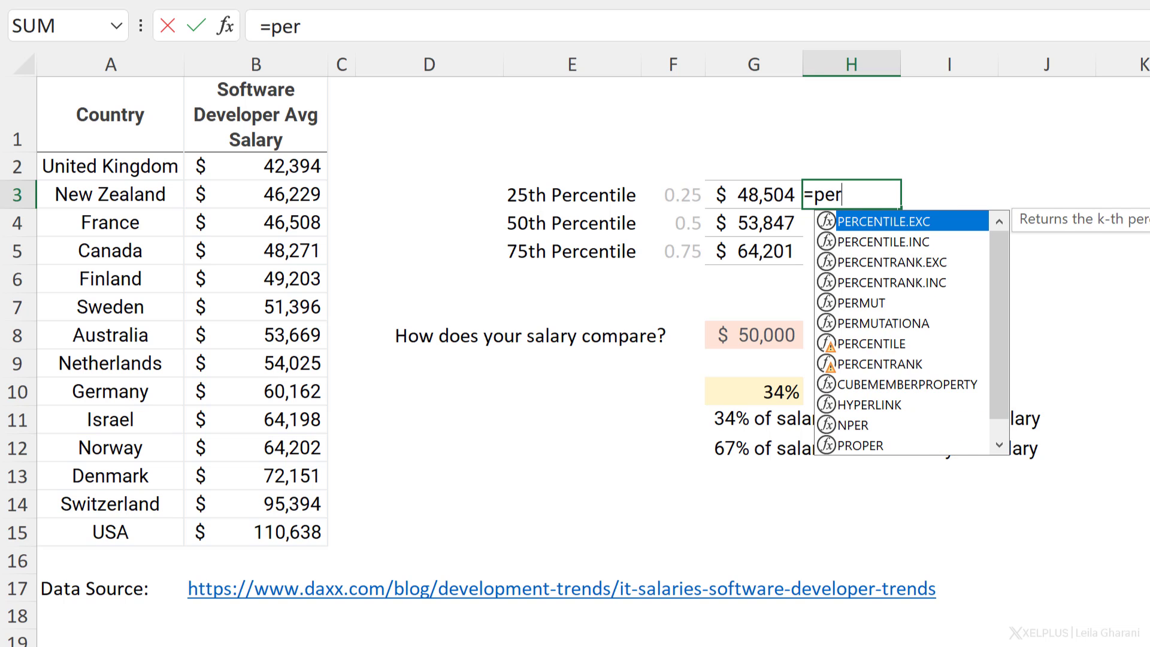
{"action": "key", "text": "Tab"}
{"action": "left_click_drag", "start_coordinate": [303, 173], "coordinate": [296, 530]}
{"action": "key", "text": "F4"}
{"action": "type", "text": ","}
{"action": "left_click", "coordinate": [676, 194]}
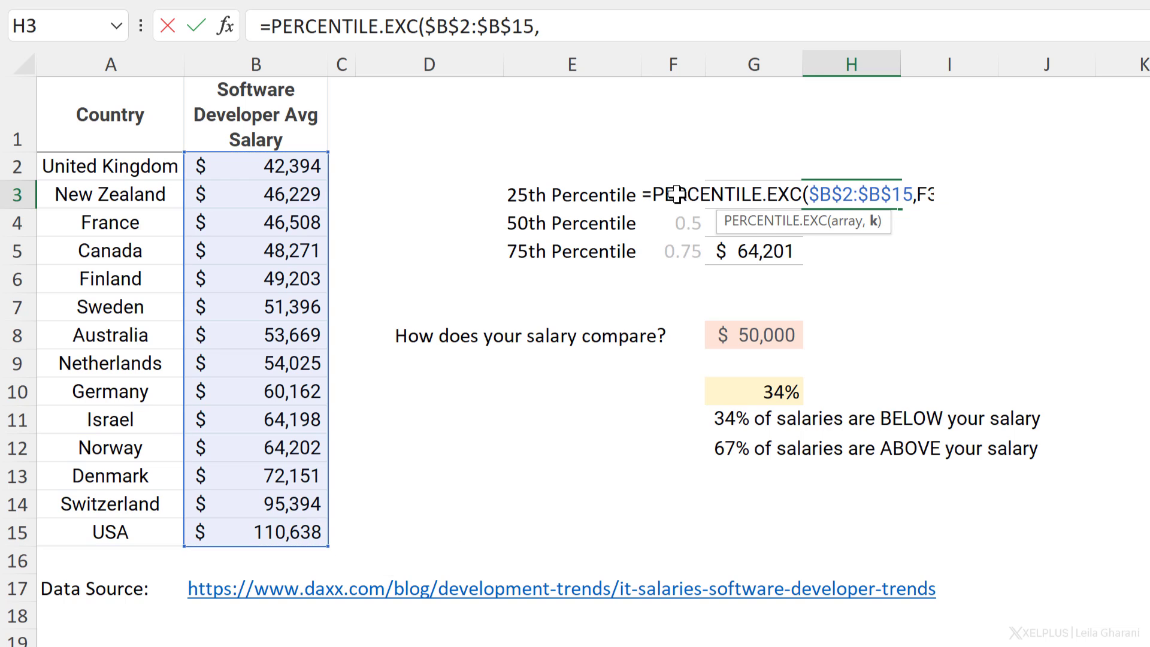
{"action": "type", "text": ")"}
{"action": "key", "text": "Return"}
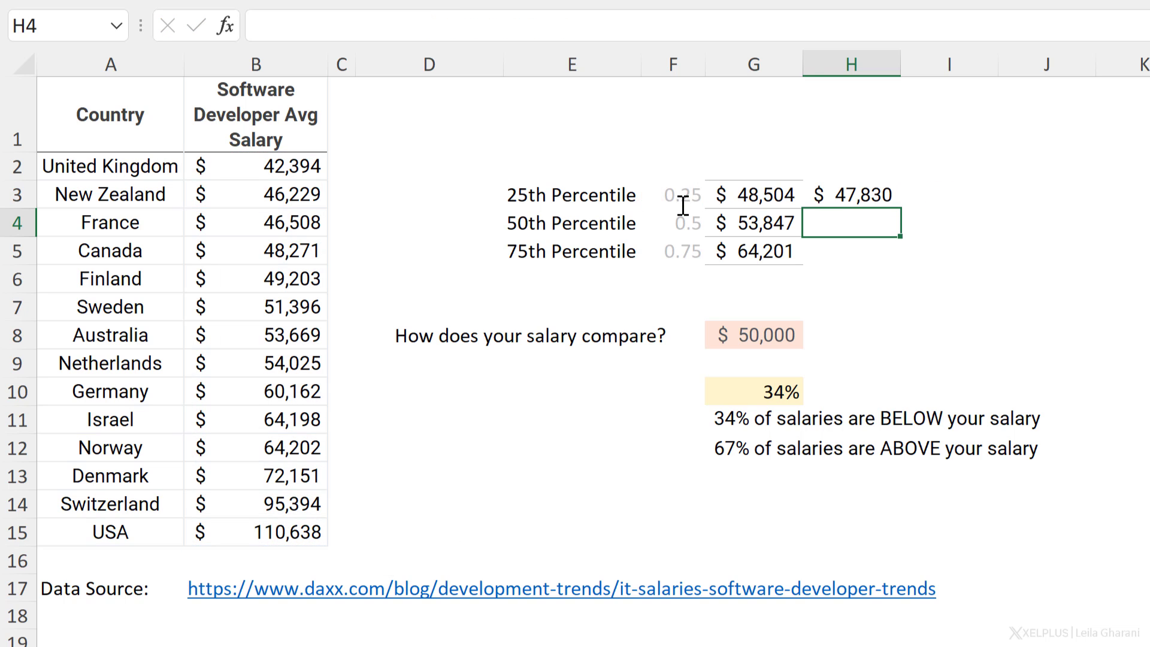
Fill the EXC formula down to H5, giving $47,830, $53,847 and $66,189.
{"action": "left_click", "coordinate": [847, 192]}
{"action": "left_click_drag", "start_coordinate": [906, 209], "coordinate": [896, 262]}
{"action": "left_click", "coordinate": [855, 223]}
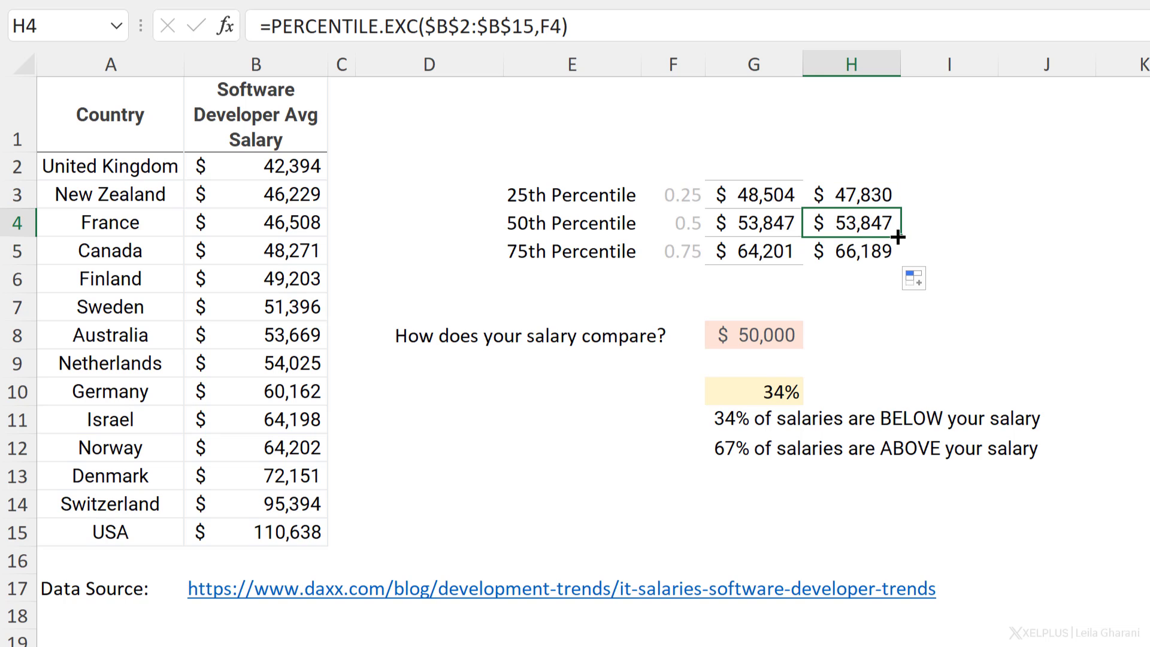
{"action": "left_click", "coordinate": [872, 196]}
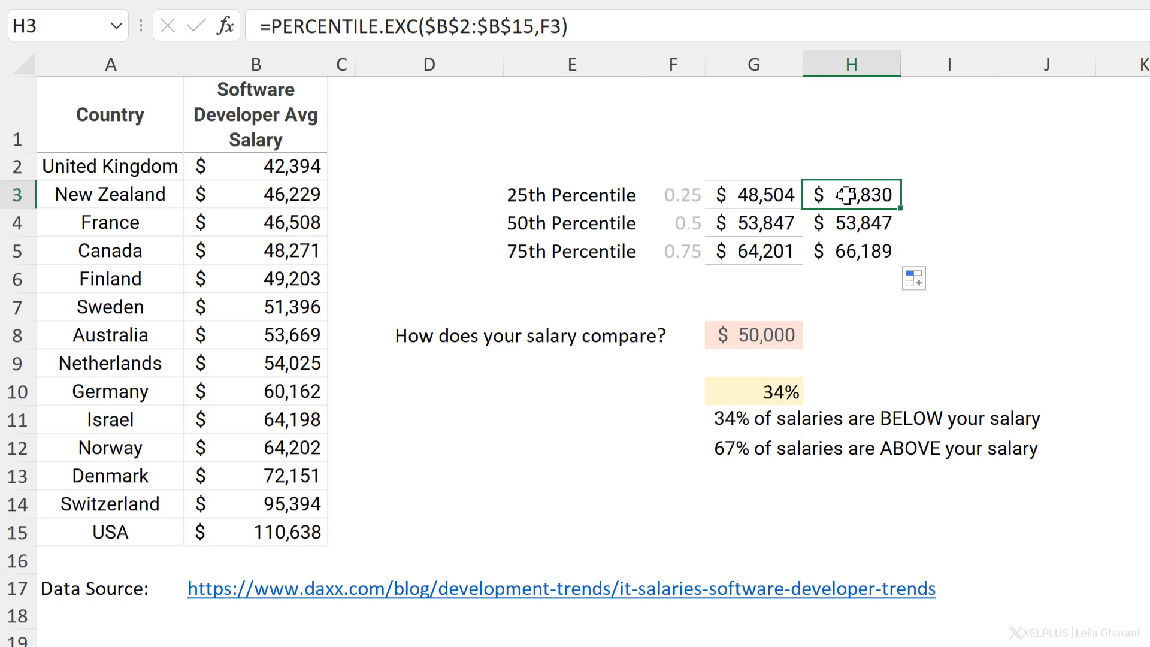
{"action": "left_click", "coordinate": [841, 256]}
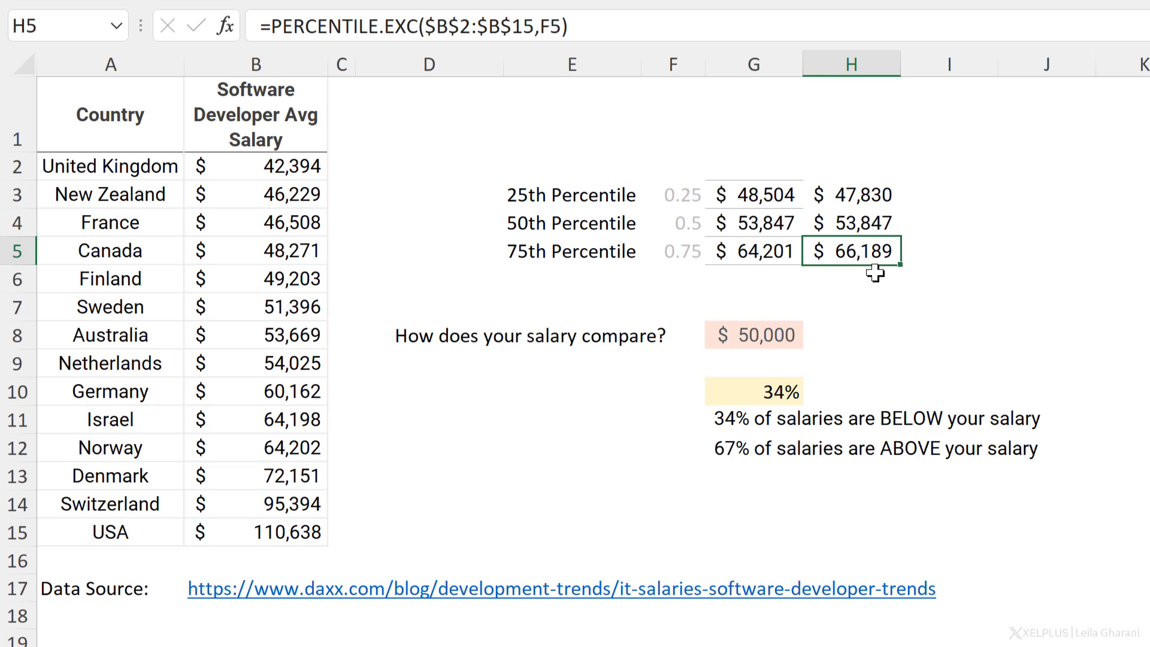
{"action": "left_click", "coordinate": [866, 193]}
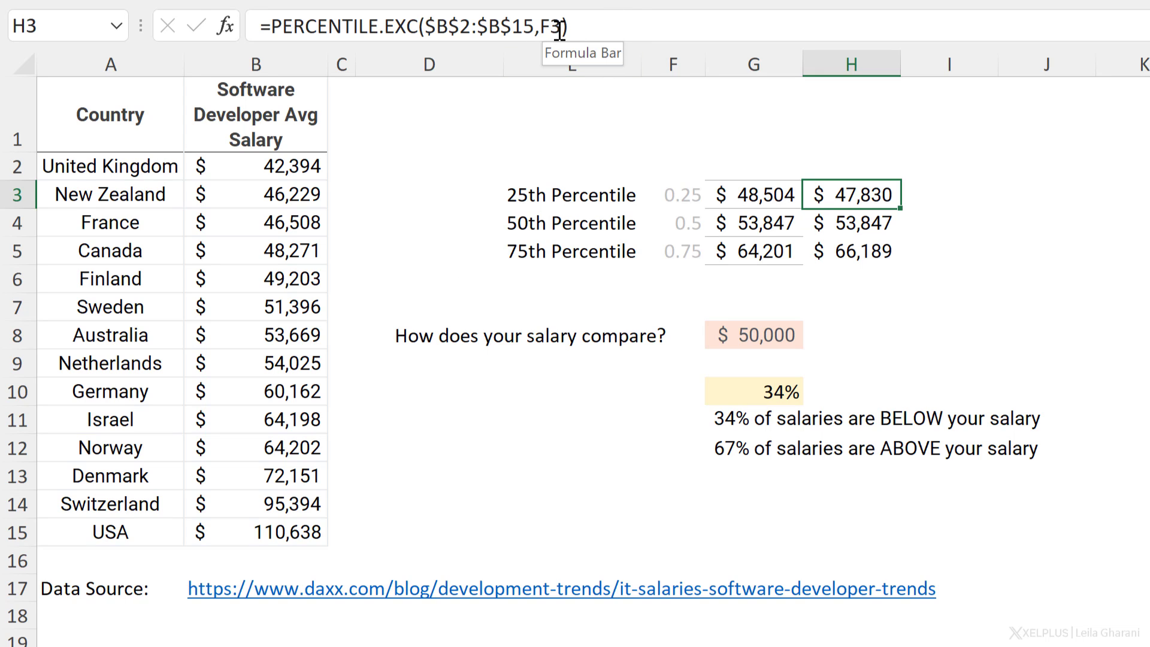
{"action": "left_click", "coordinate": [675, 193]}
{"action": "type", "text": "0"}
{"action": "key", "text": "Return"}
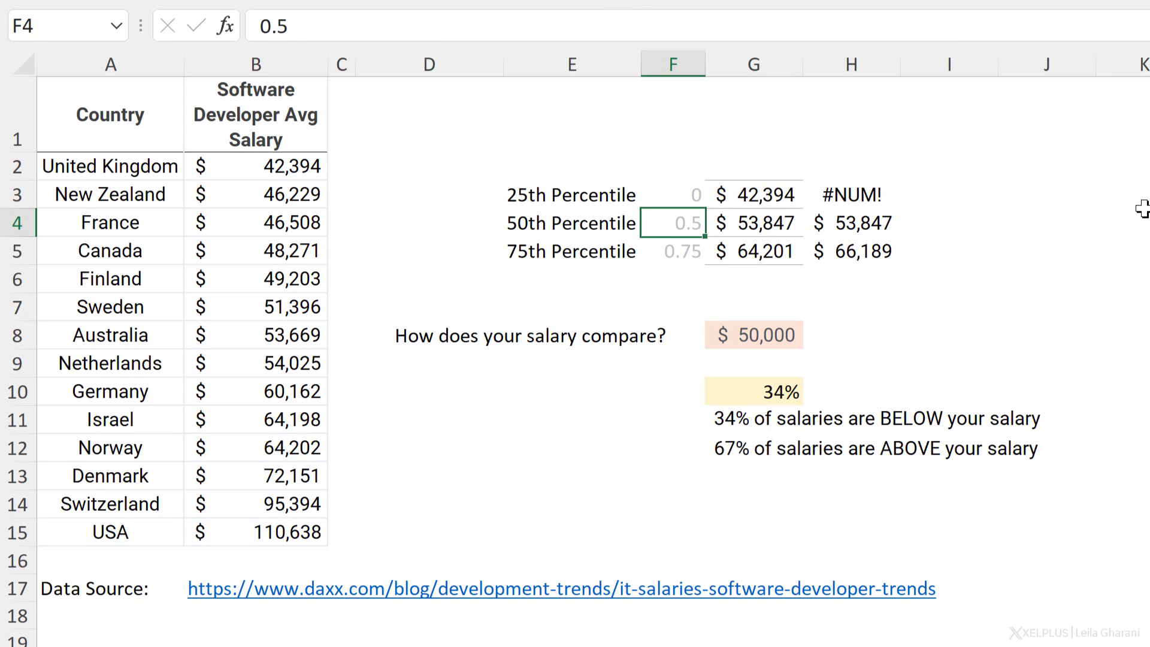
{"action": "left_click", "coordinate": [753, 190]}
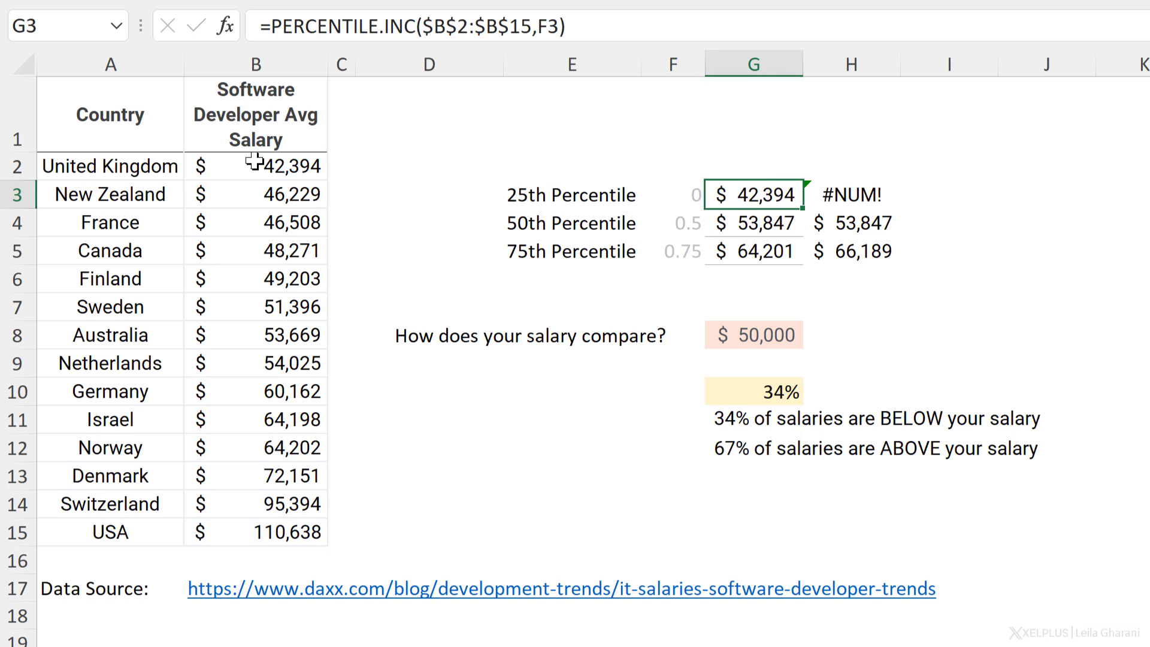
{"action": "left_click", "coordinate": [861, 198]}
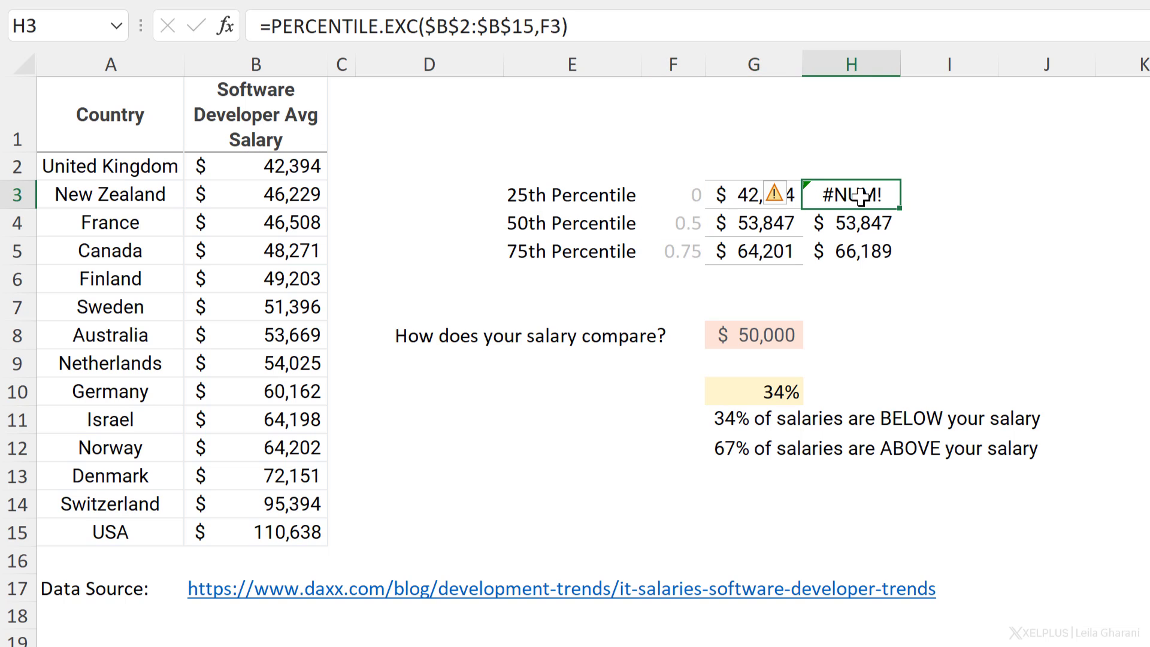
{"action": "left_click", "coordinate": [699, 251]}
{"action": "type", "text": "1"}
{"action": "key", "text": "Return"}
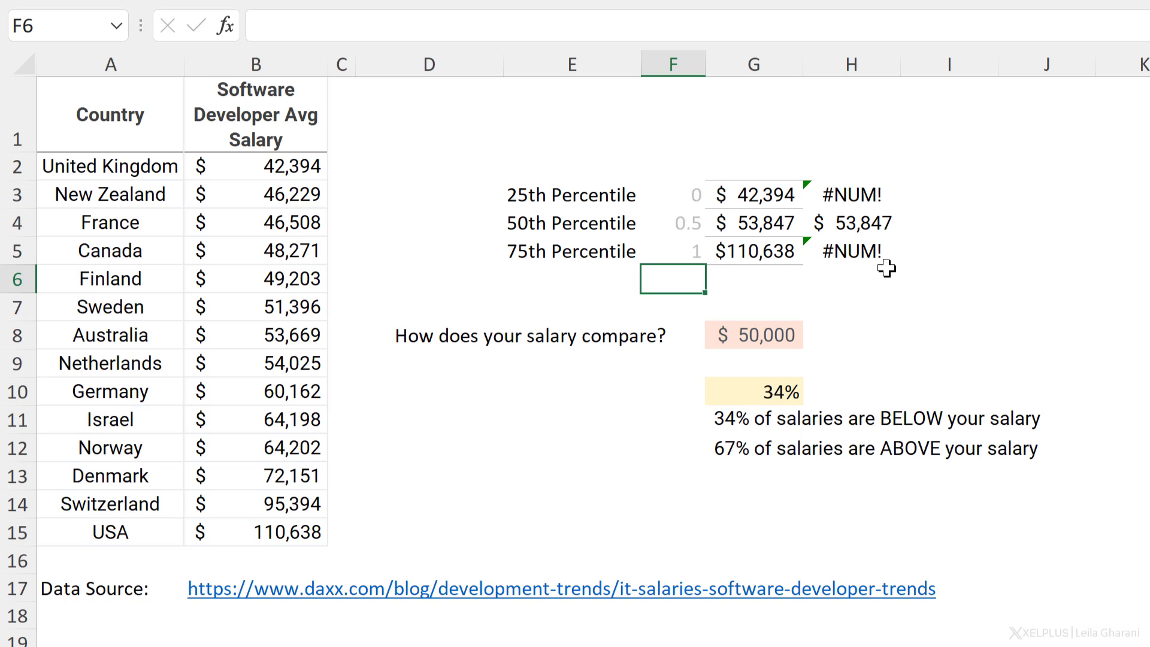
{"action": "left_click", "coordinate": [765, 249]}
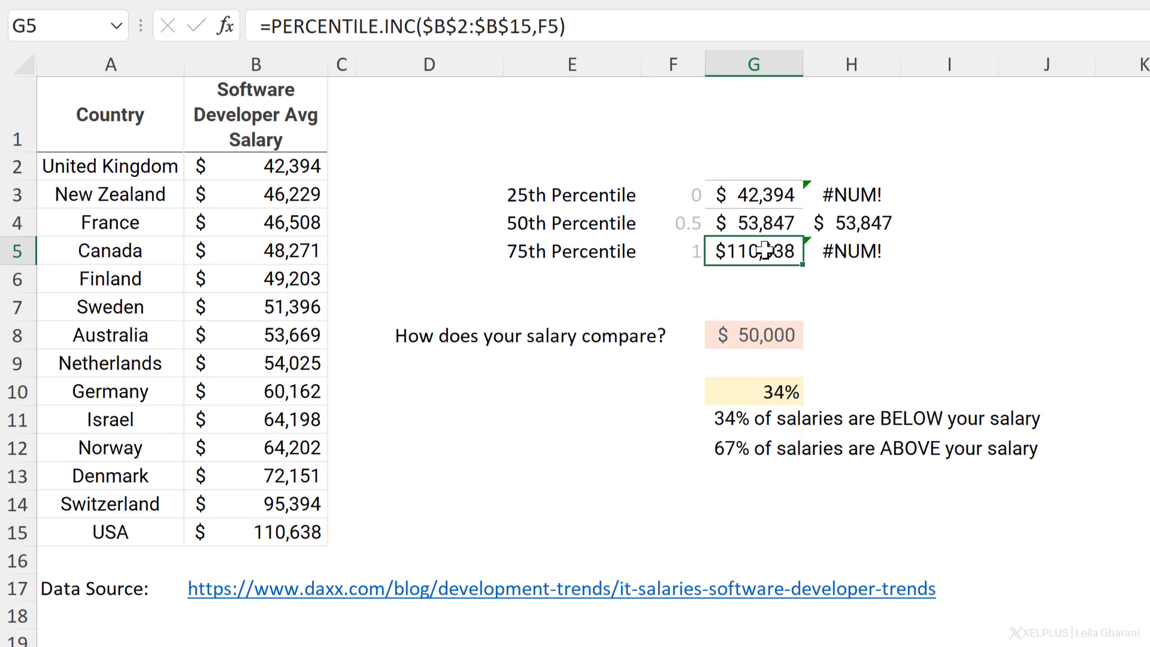
{"action": "left_click", "coordinate": [839, 262]}
{"action": "key", "text": "ctrl+z"}
{"action": "key", "text": "ctrl+z"}
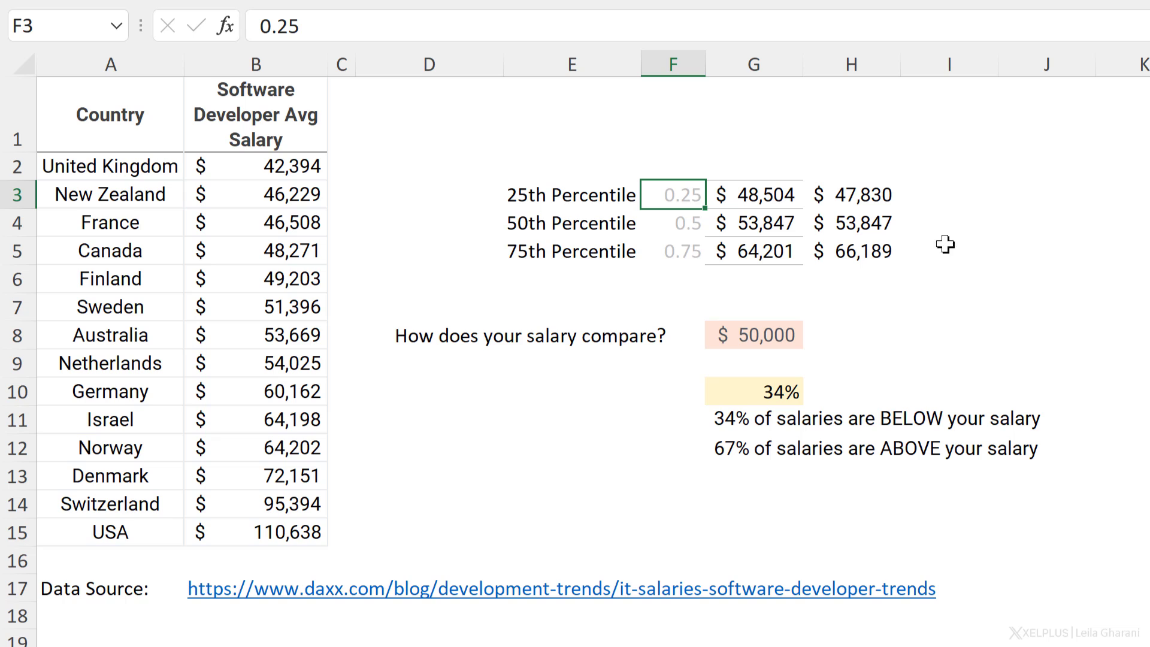
{"action": "left_click", "coordinate": [989, 179]}
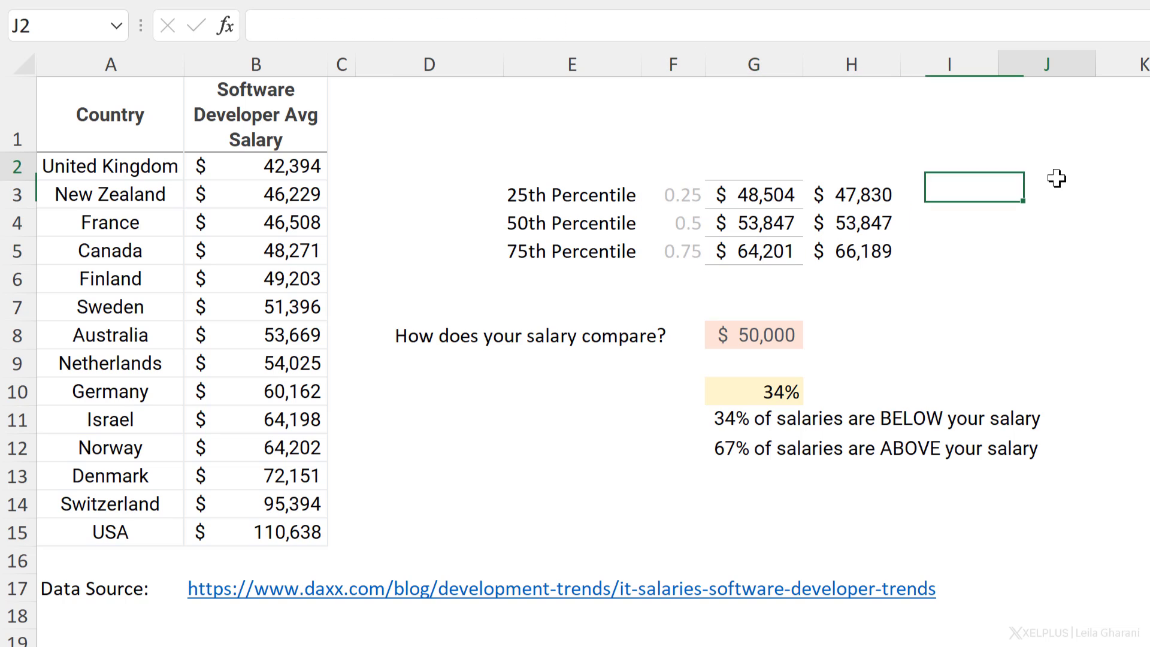
{"action": "left_click", "coordinate": [1059, 196]}
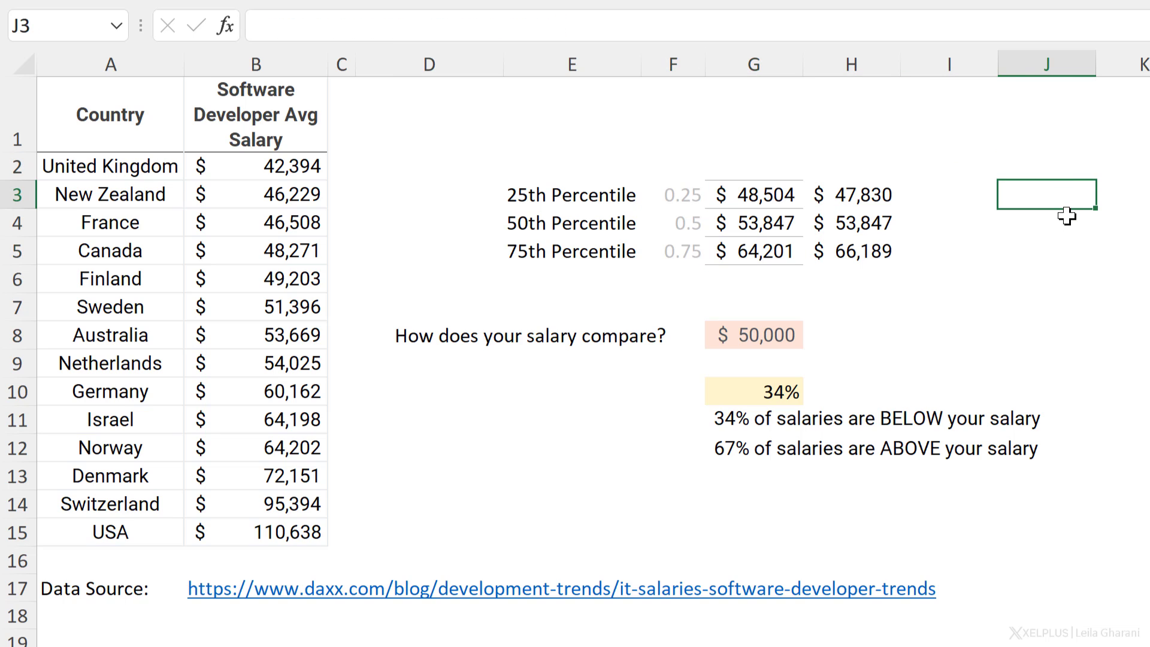
{"action": "type", "text": "1/n"}
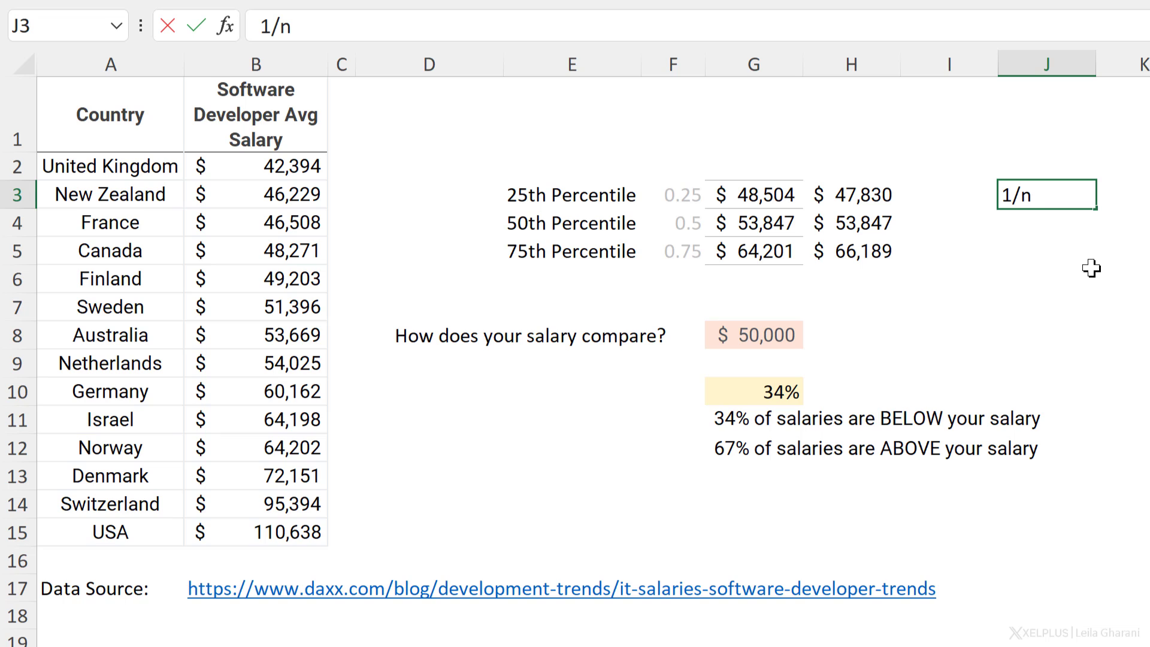
{"action": "type", "text": "1-"}
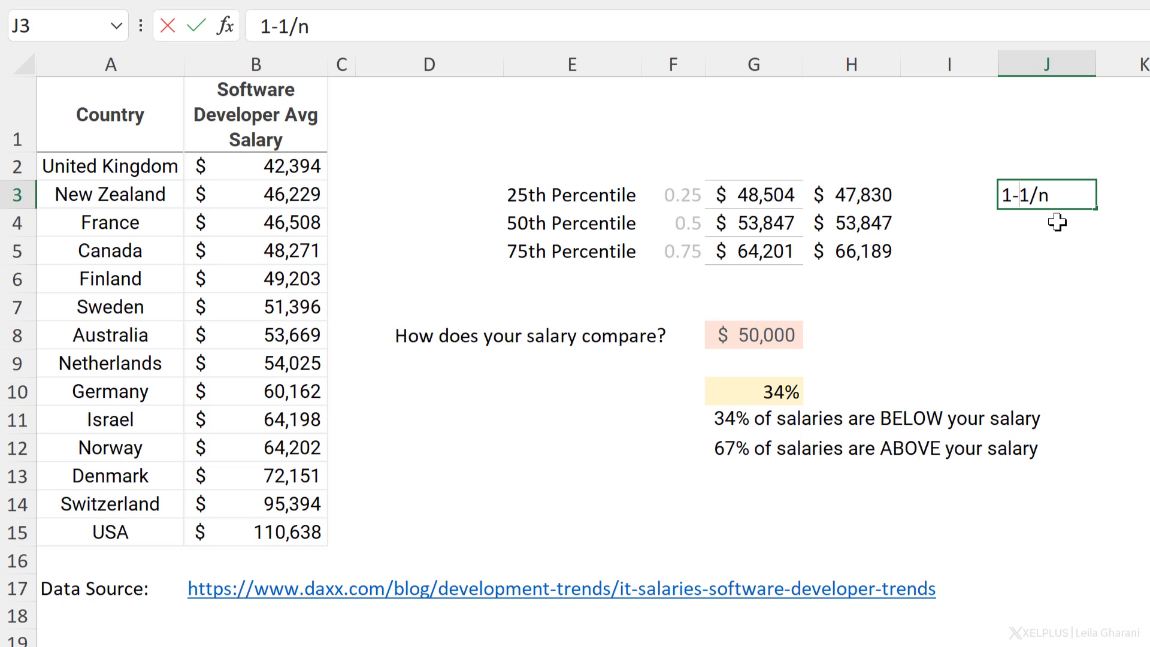
{"action": "key", "text": "Escape"}
{"action": "left_click", "coordinate": [846, 252]}
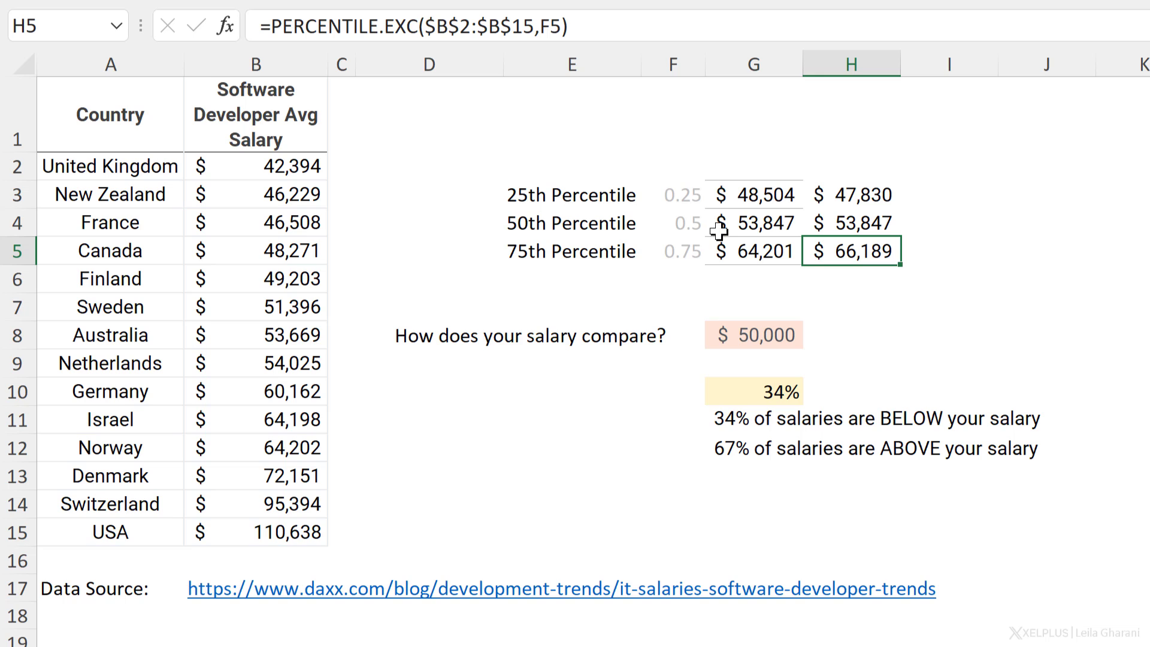
{"action": "left_click", "coordinate": [751, 195]}
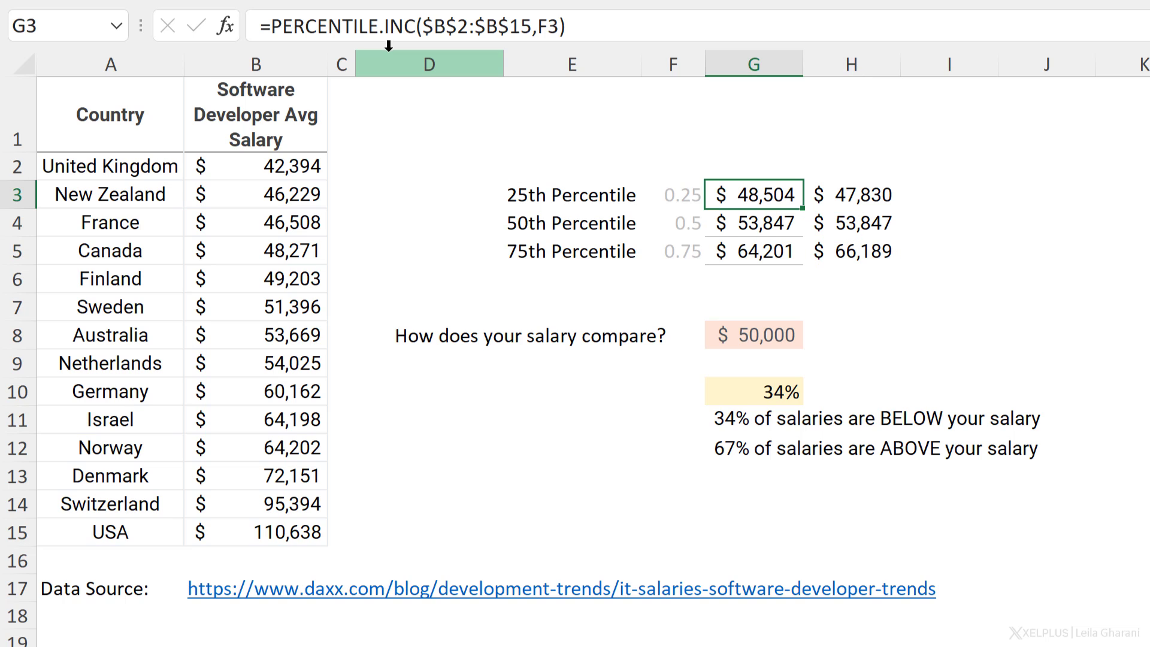